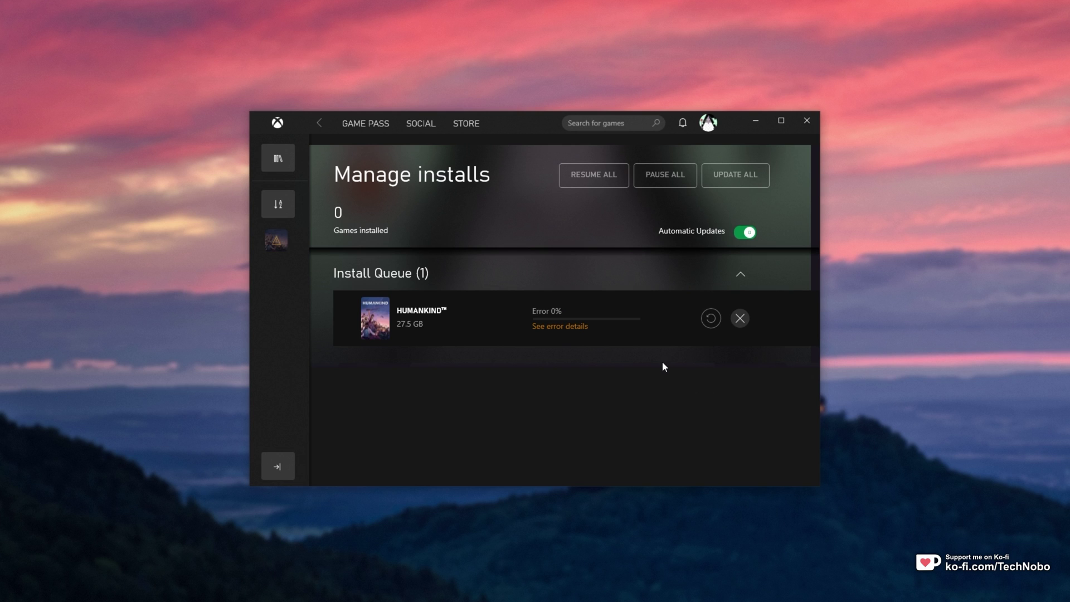
Step: Show the stalled HUMANKIND download's error details, revealing code 0x00000001
left_click(544, 327)
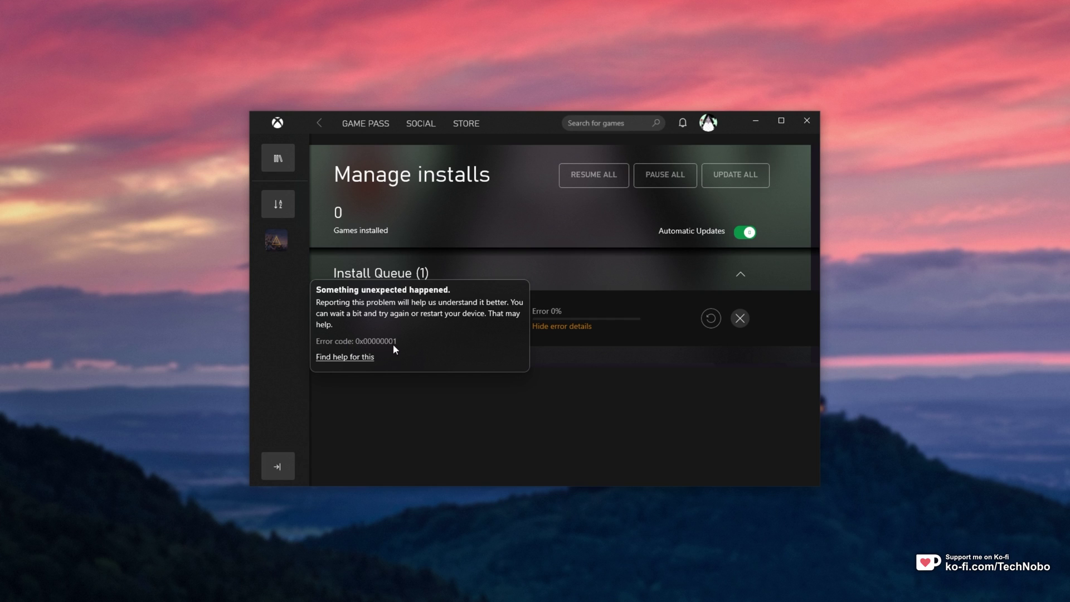
Step: Cancel the failed HUMANKIND installation and confirm the cancellation
left_click(740, 318)
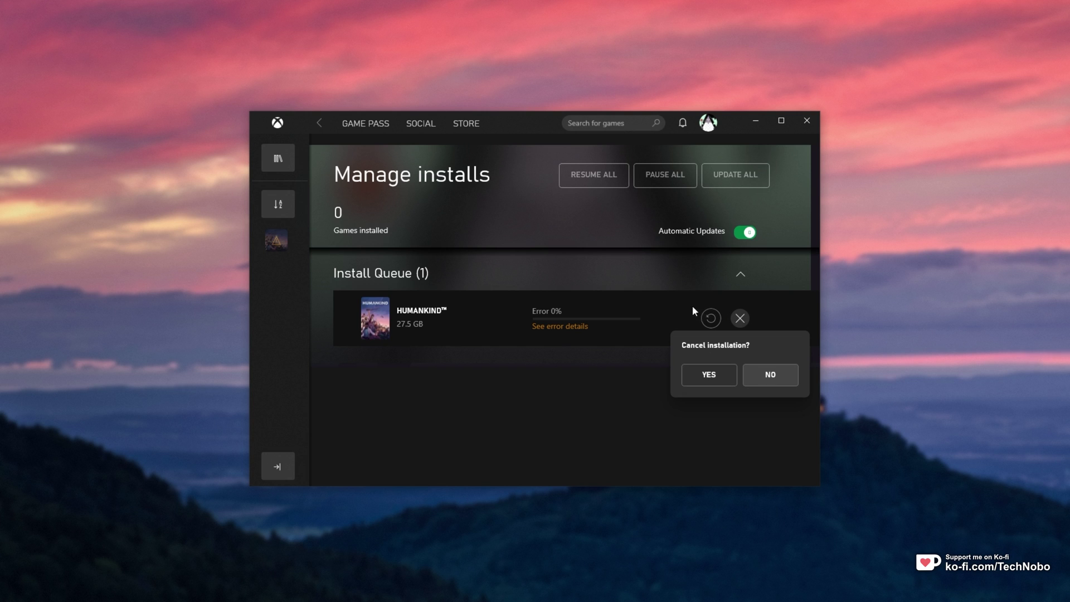
left_click(726, 374)
left_click(277, 165)
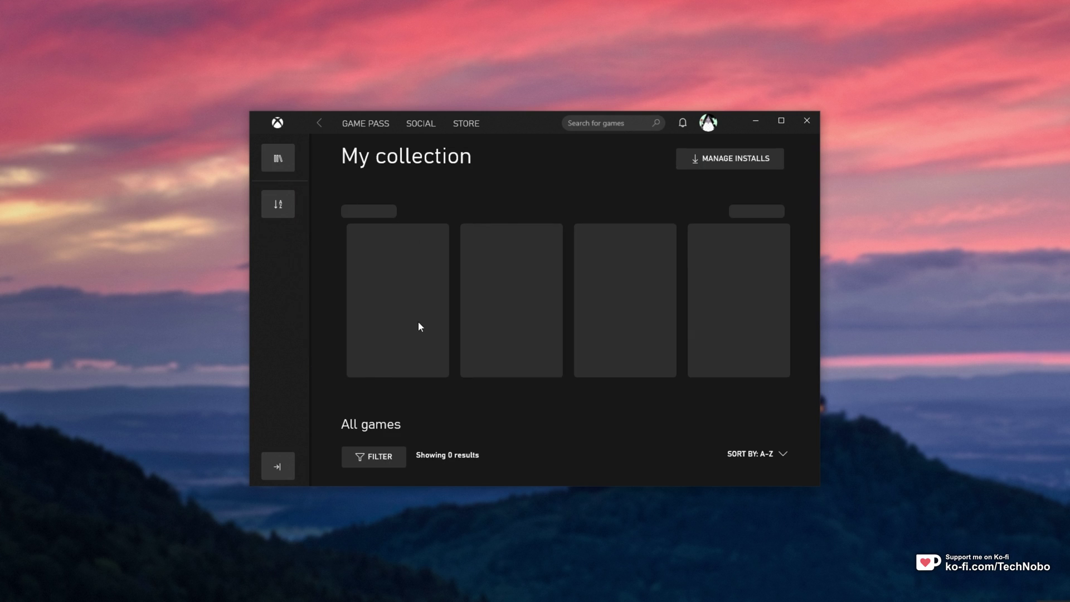
Step: Find HUMANKIND in Game Pass Recently added, install it, and check it in the download queue
left_click(777, 216)
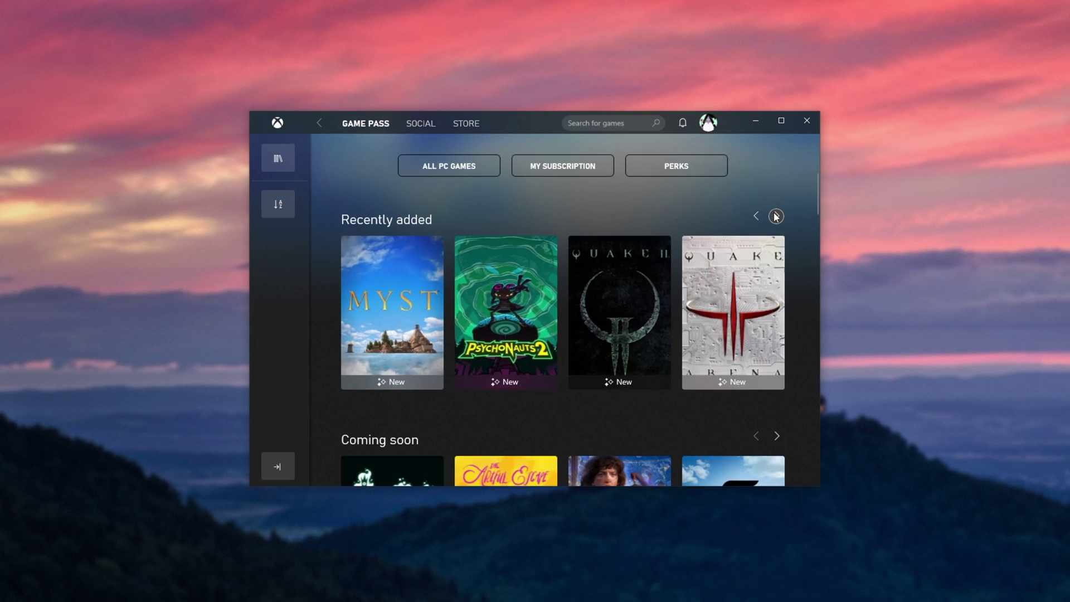
left_click(776, 215)
left_click(776, 215)
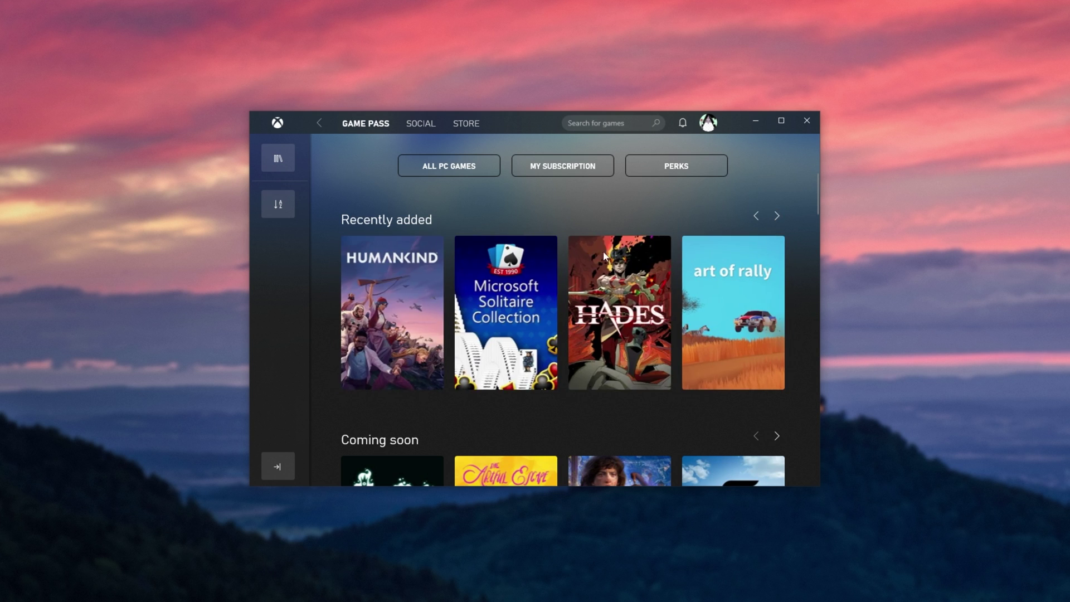
left_click(369, 316)
left_click(493, 406)
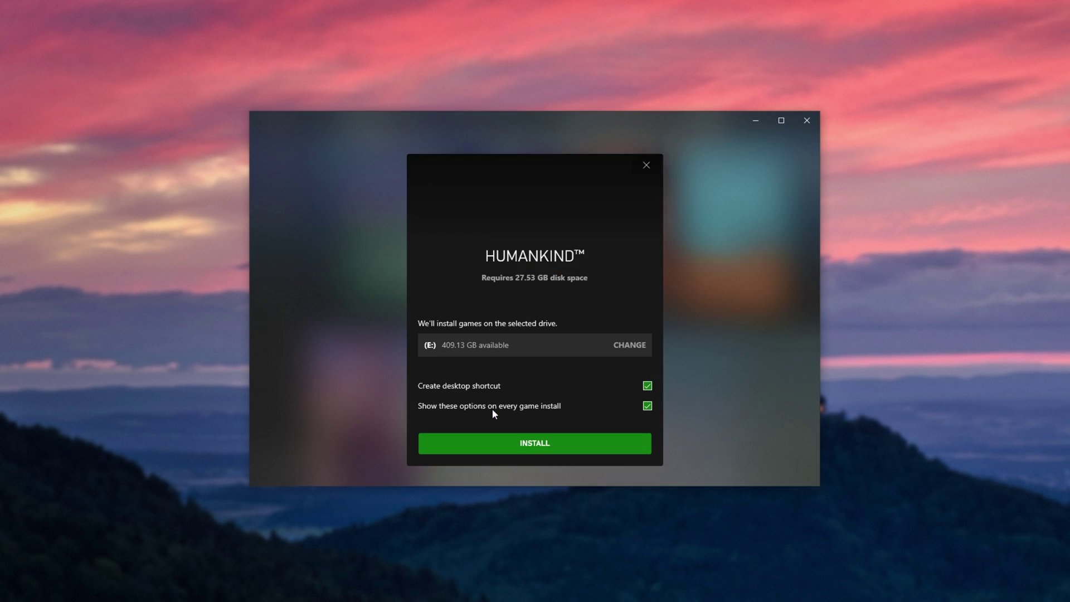
left_click(543, 449)
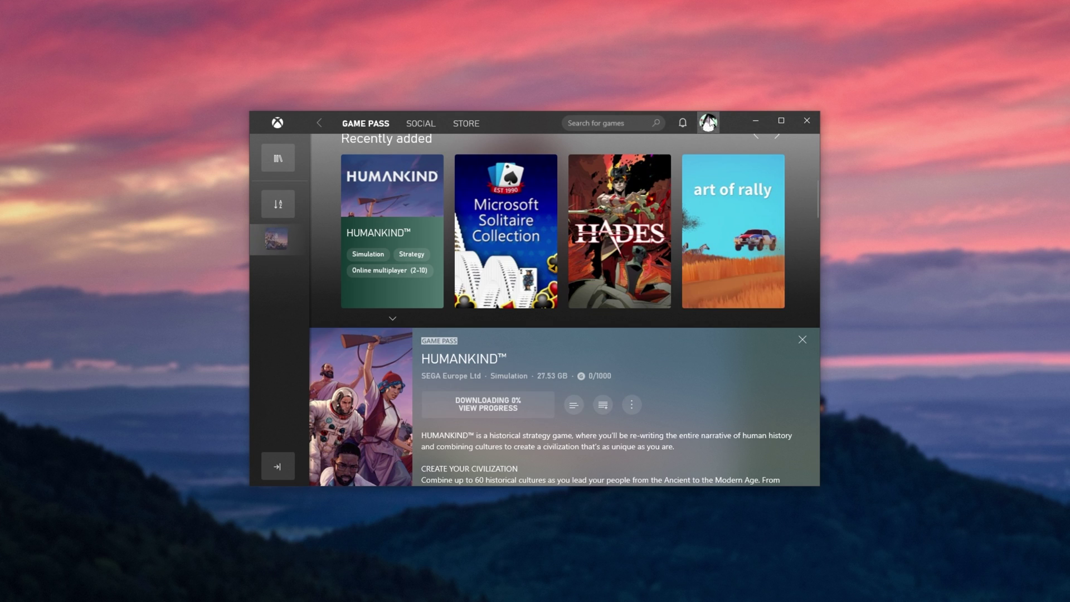
left_click(273, 238)
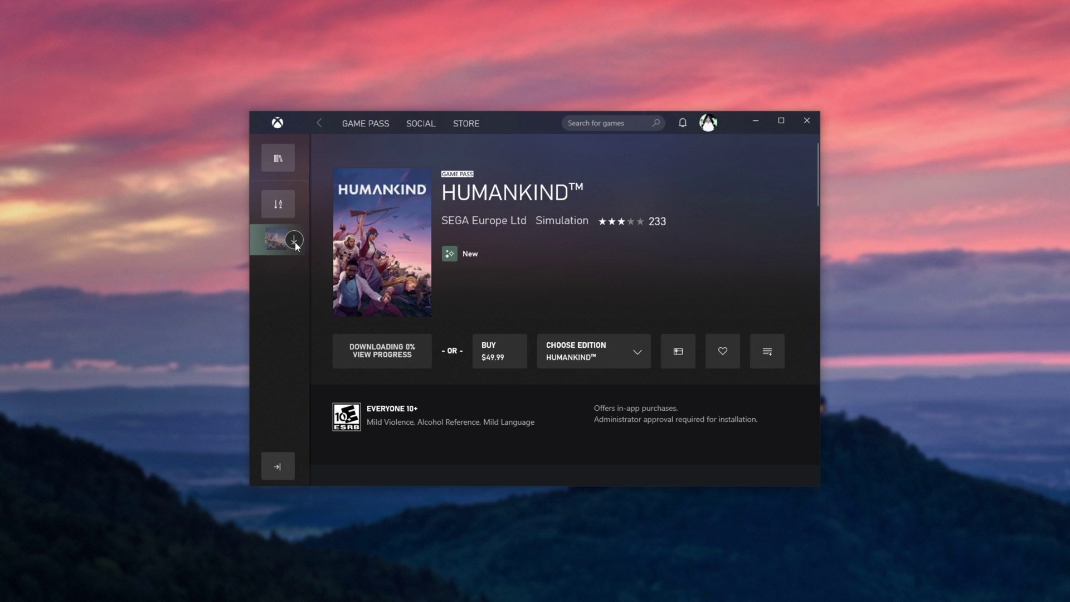
left_click(294, 241)
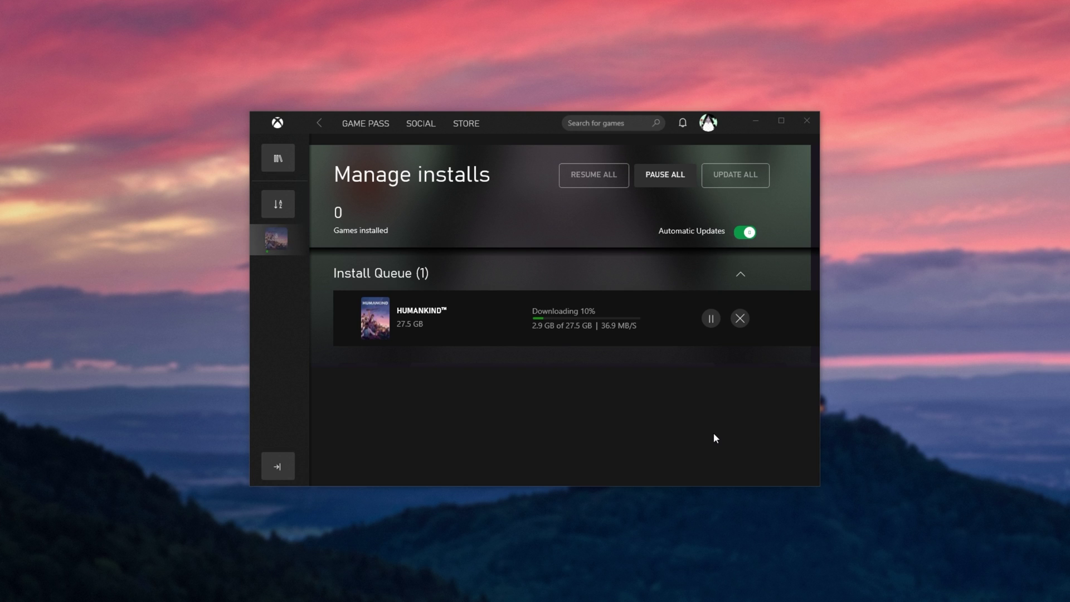
Step: Open Windows Settings, go to Apps, and search the installed apps for 'store'
key("super+i")
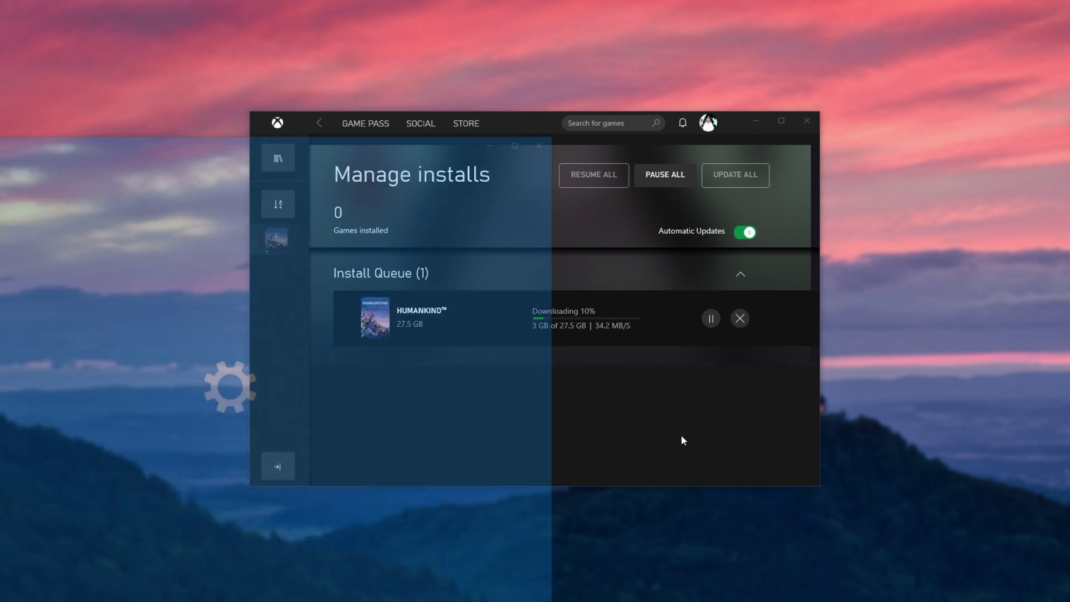
left_click_drag(333, 132, 638, 49)
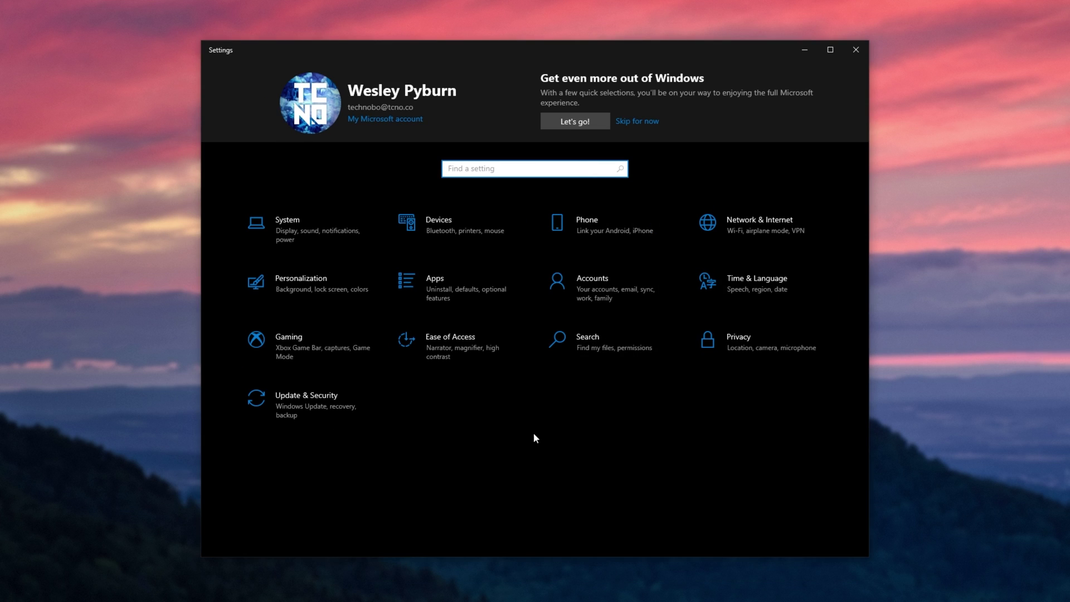
left_click(476, 291)
left_click(470, 293)
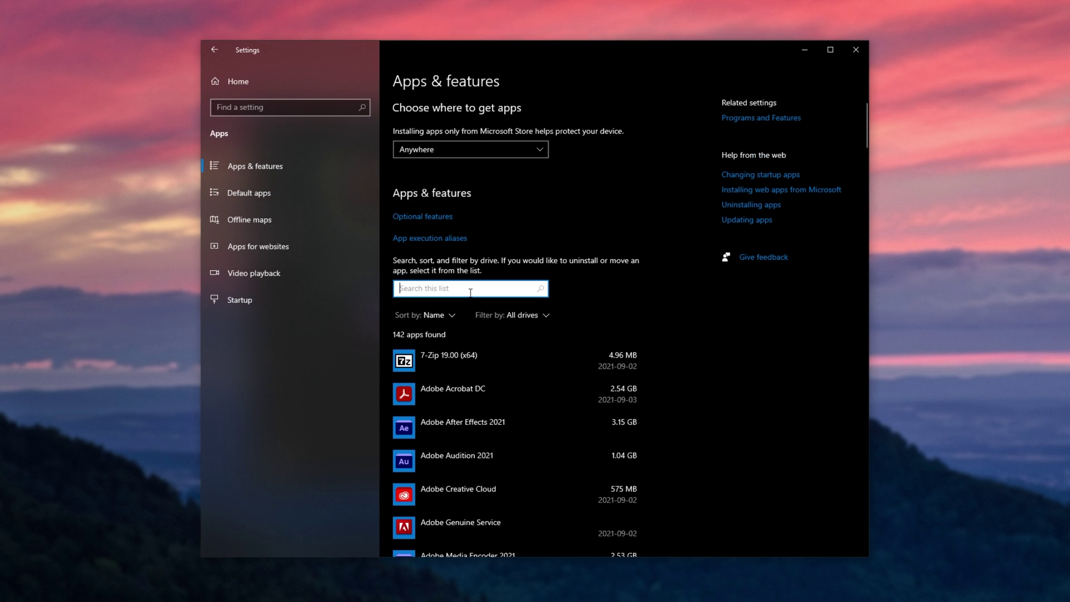
type("store")
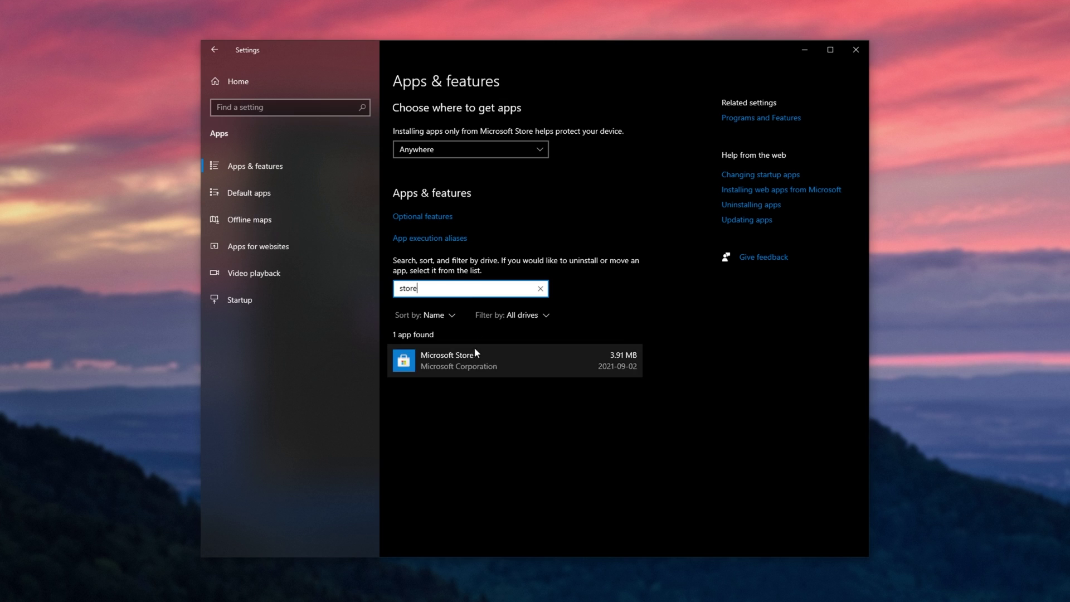
Step: Open Microsoft Store's advanced options, choose Reset, and dismiss the confirmation
left_click(474, 354)
left_click(474, 377)
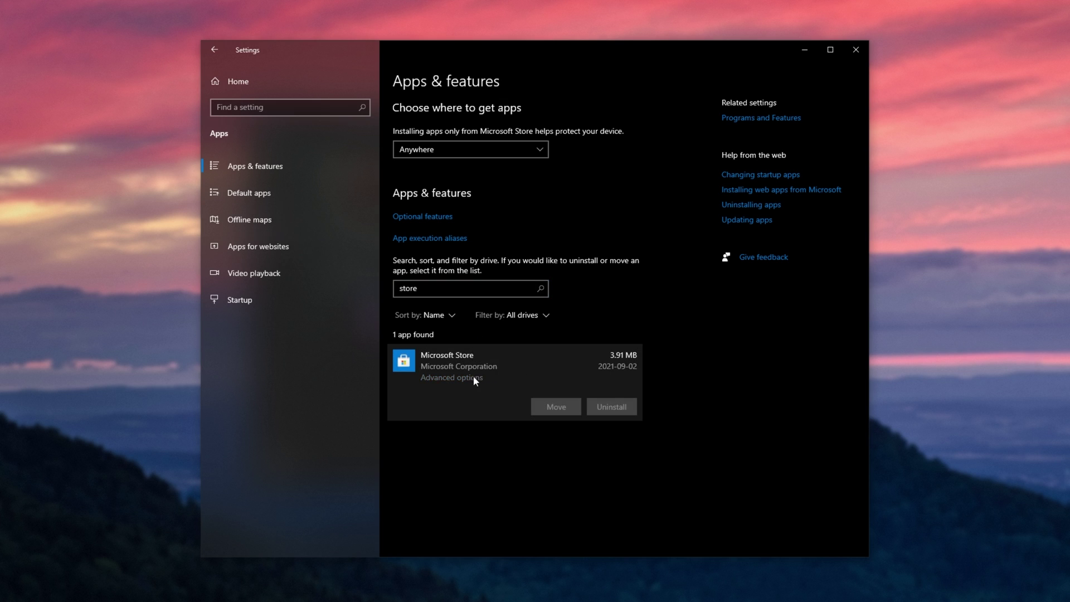
scroll(474, 378, "down", 5)
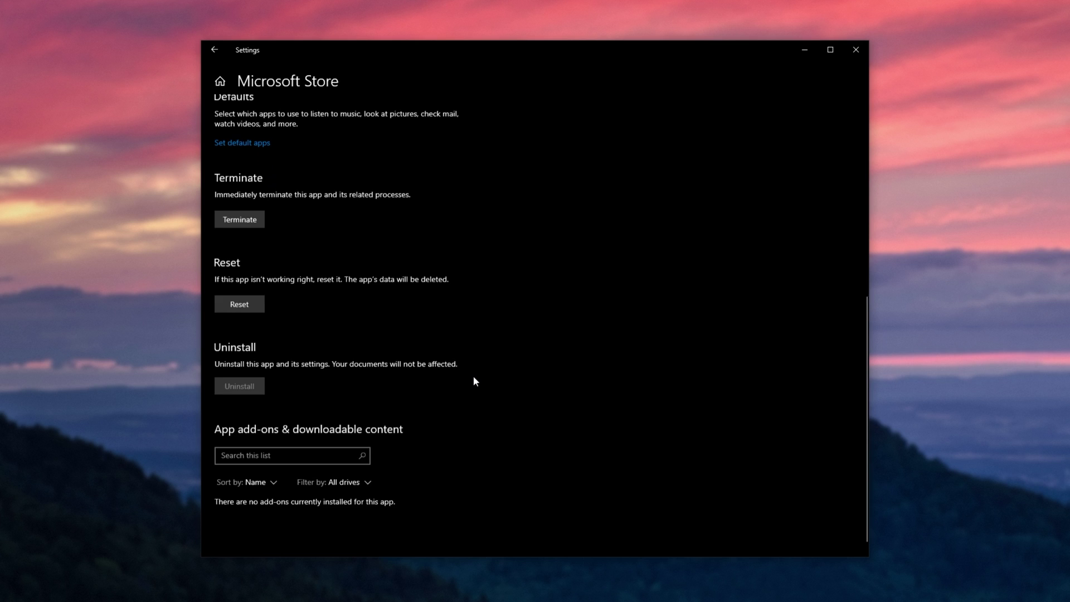
left_click(261, 292)
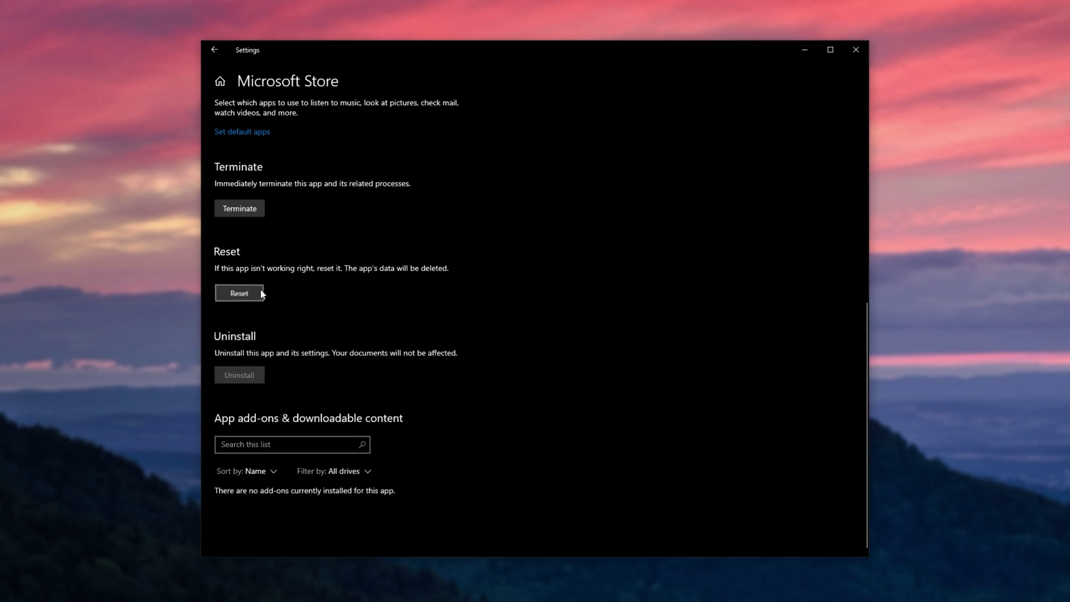
left_click(339, 290)
Step: Close Settings and run wsreset from the Start menu, centring its console over the Xbox app
left_click(857, 50)
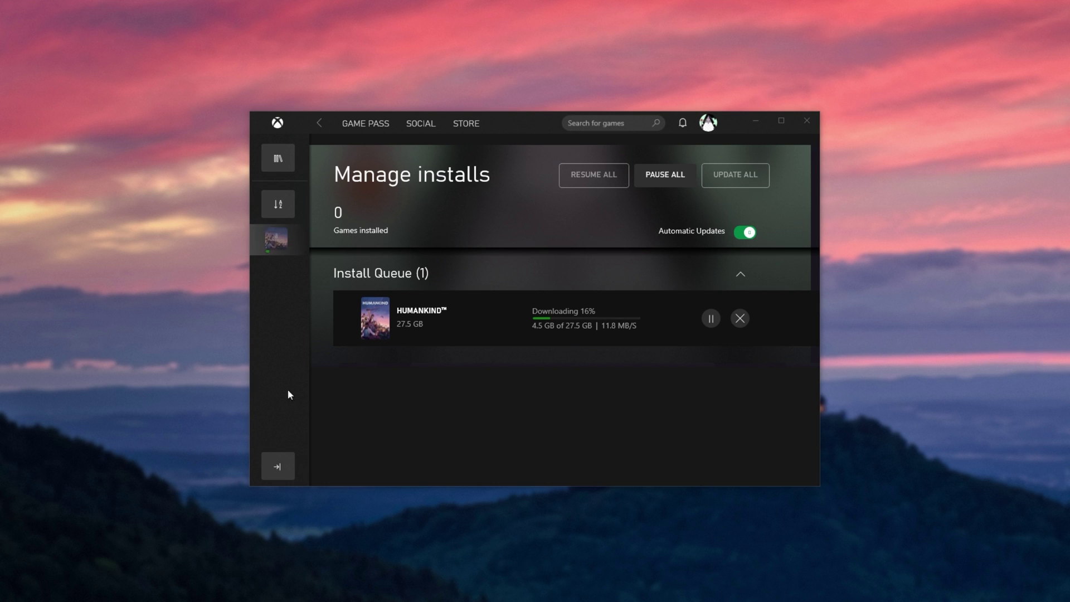
left_click(400, 395)
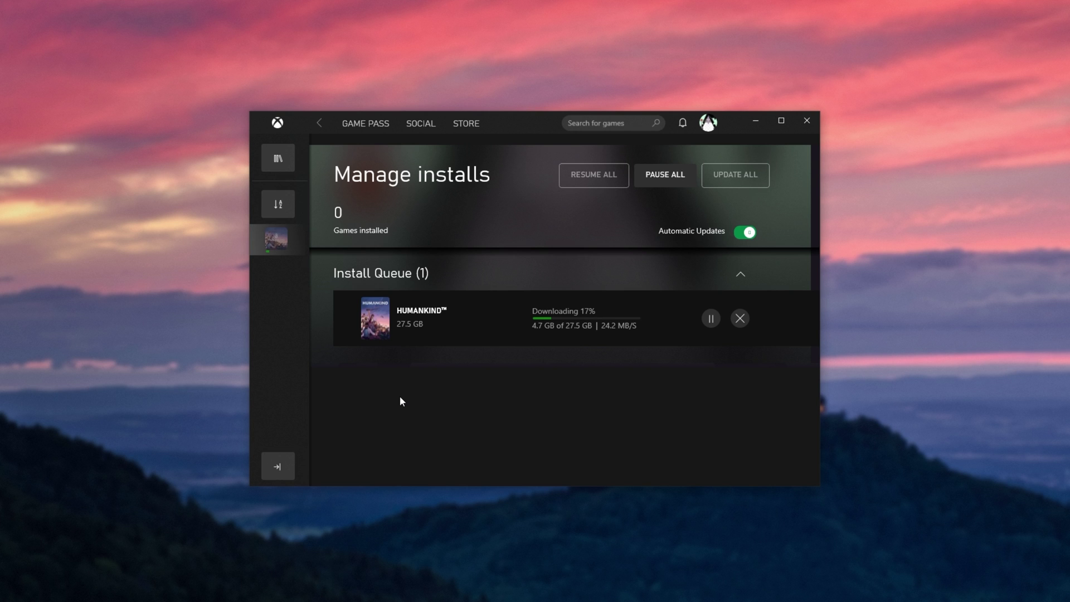
key("super")
type("w")
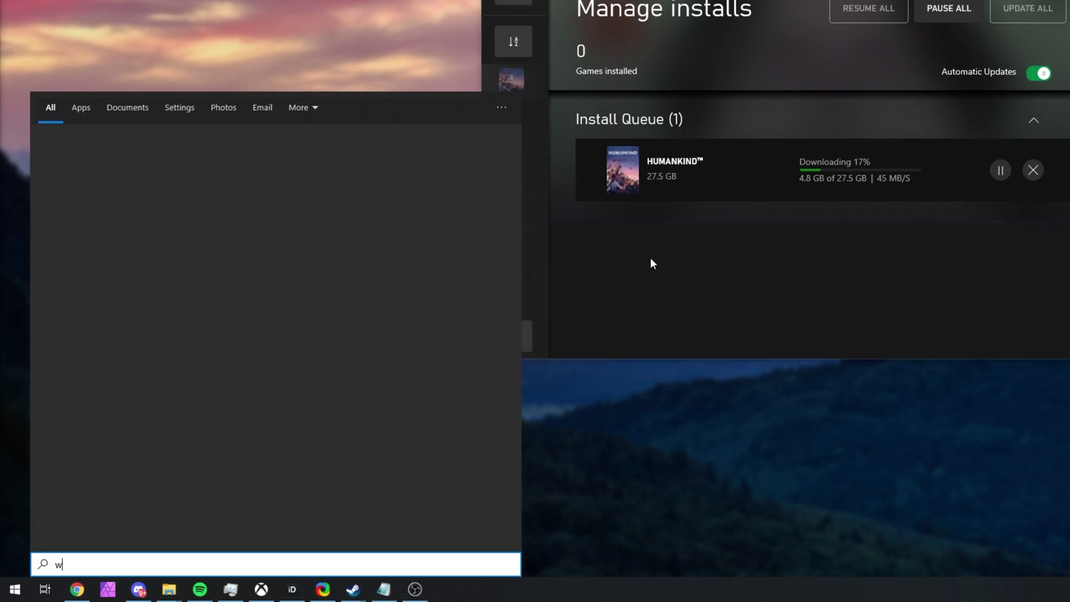
type("sreset")
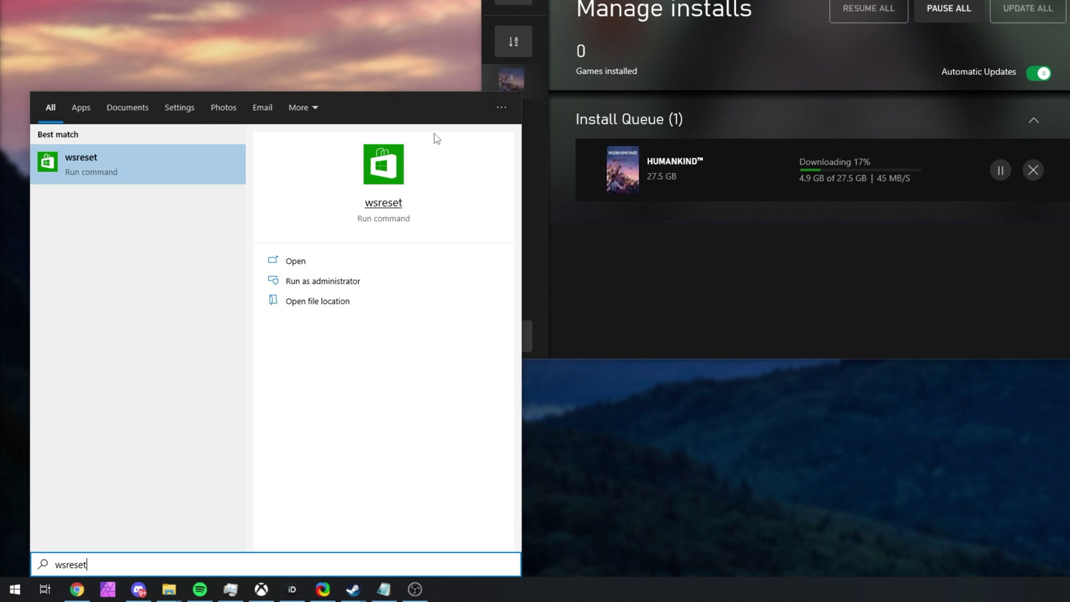
left_click(165, 185)
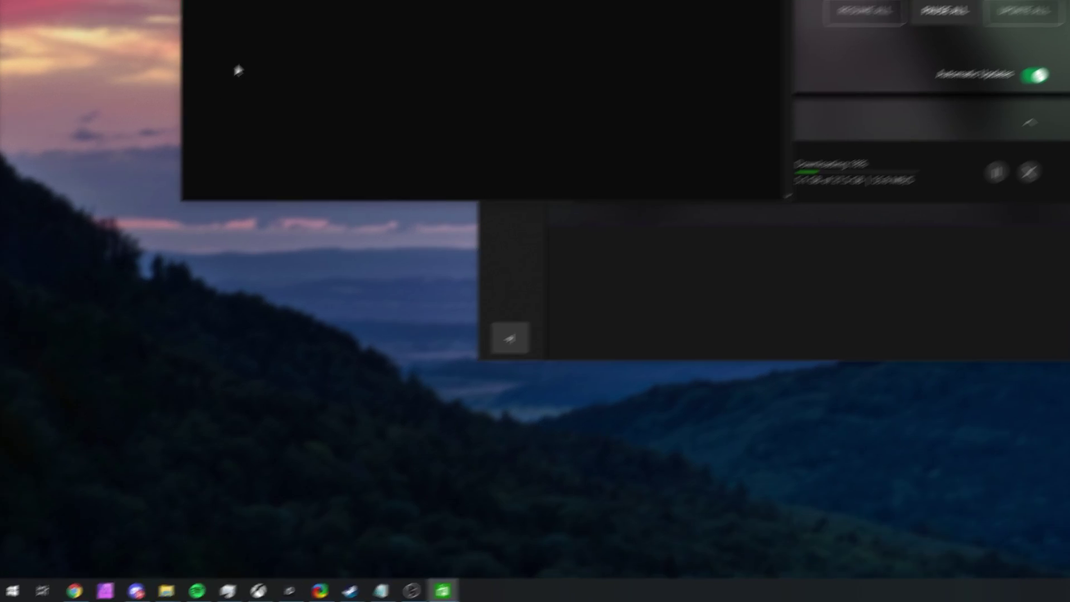
left_click_drag(175, 72, 453, 168)
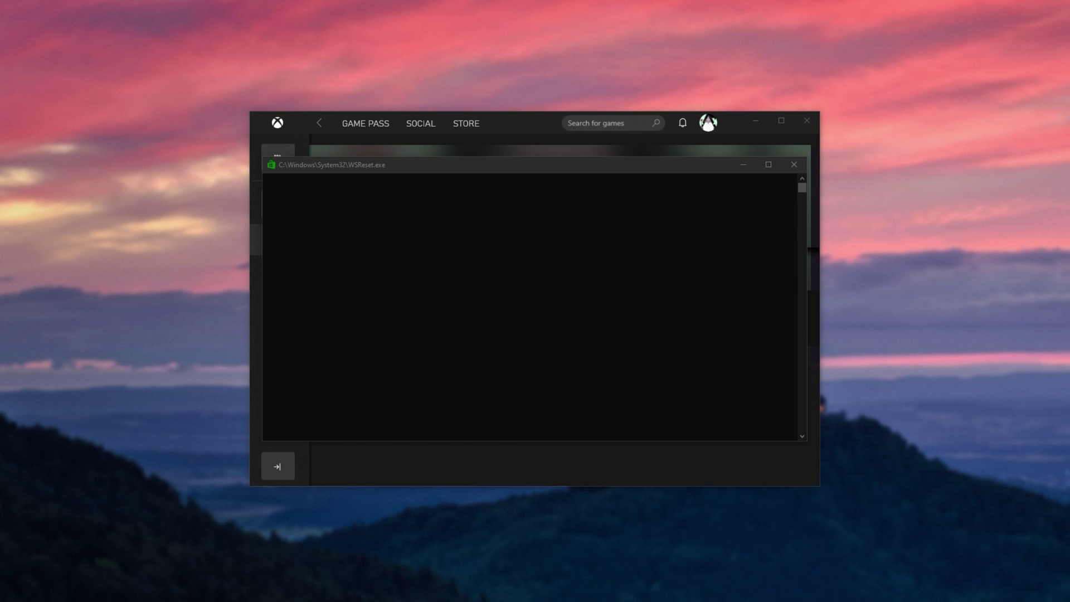
Step: Let WSReset finish, then close the Microsoft Store window it relaunched
left_click(554, 171)
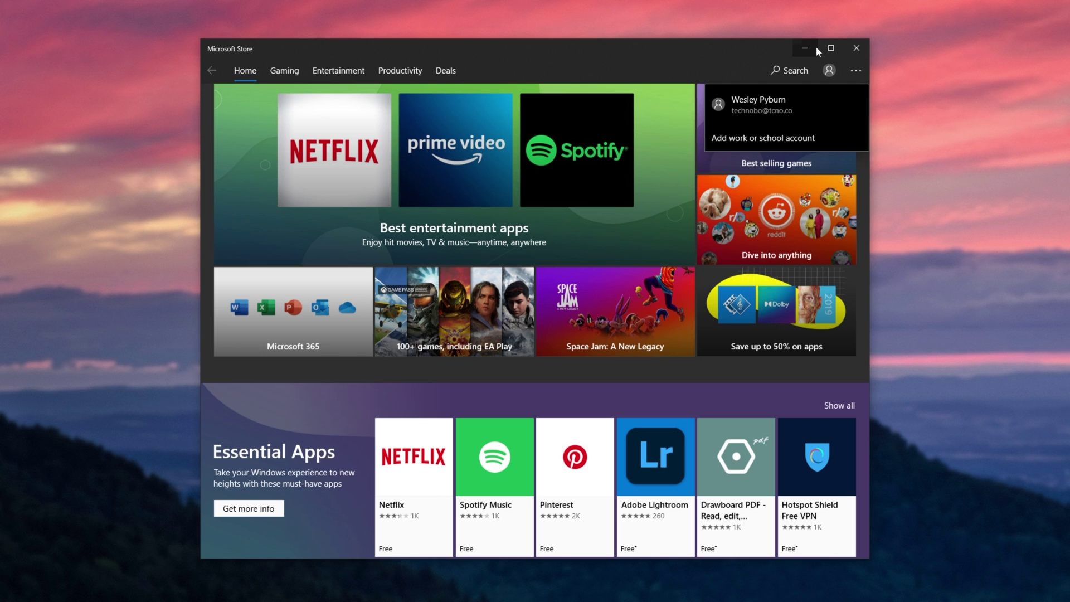
left_click(857, 48)
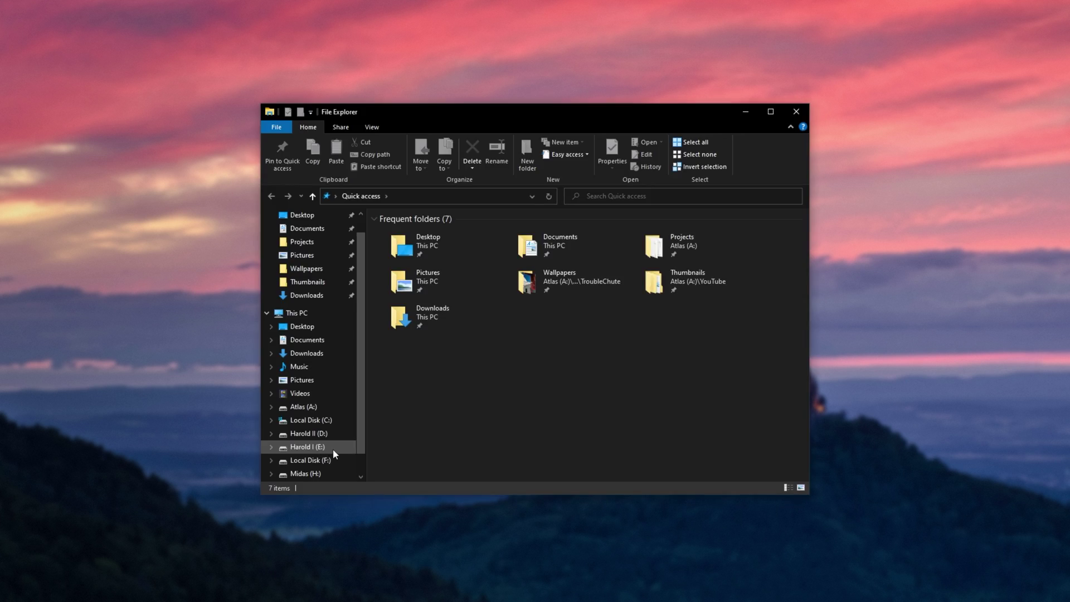
Step: On drive E, select WindowsApps, WpSystem, WUDownloadCache, Program Files and Program Files (x86)
left_click(327, 449)
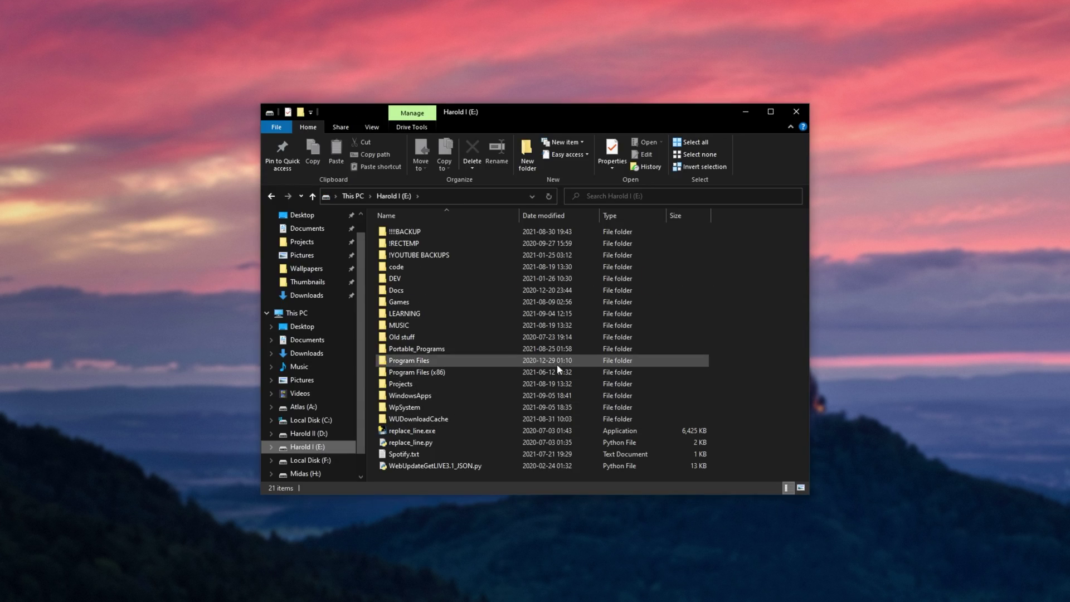
left_click(499, 400)
left_click(485, 407, "ctrl")
left_click(476, 417, "ctrl")
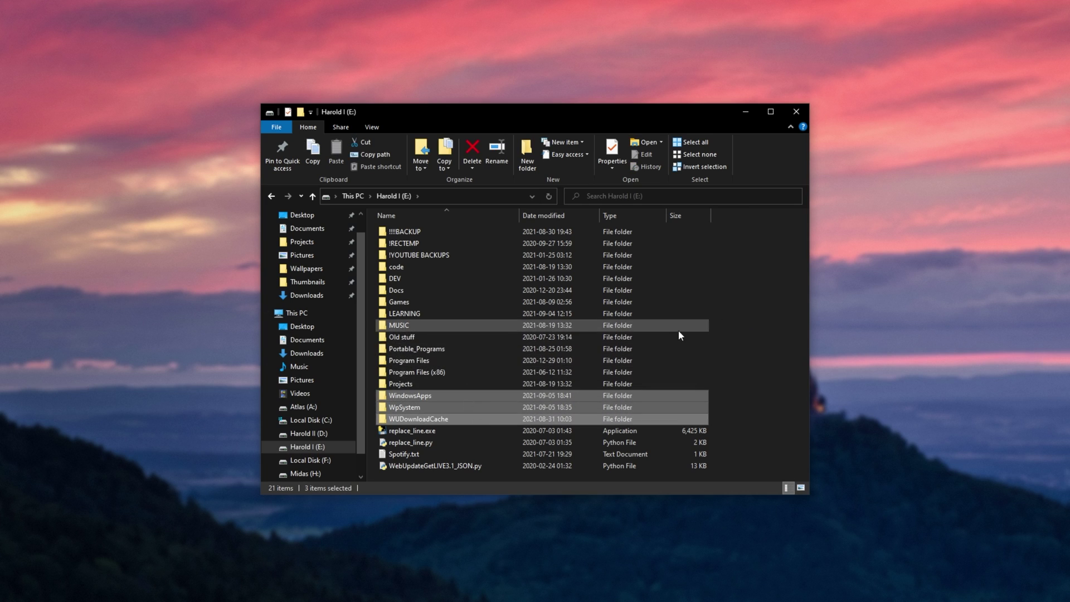
left_click(439, 373, "ctrl")
left_click(439, 361, "ctrl")
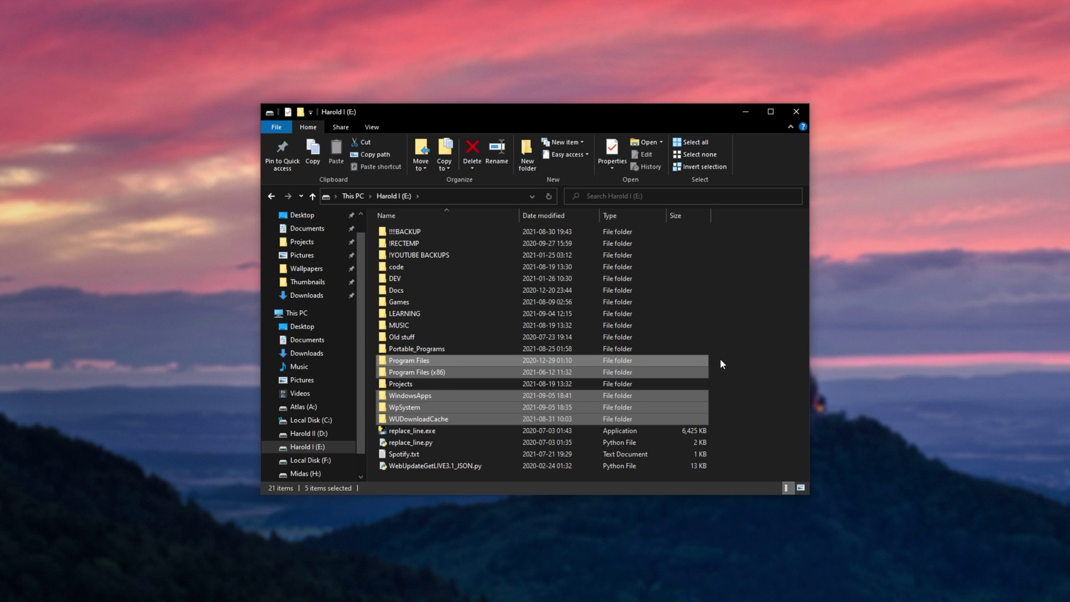
double_click(667, 397)
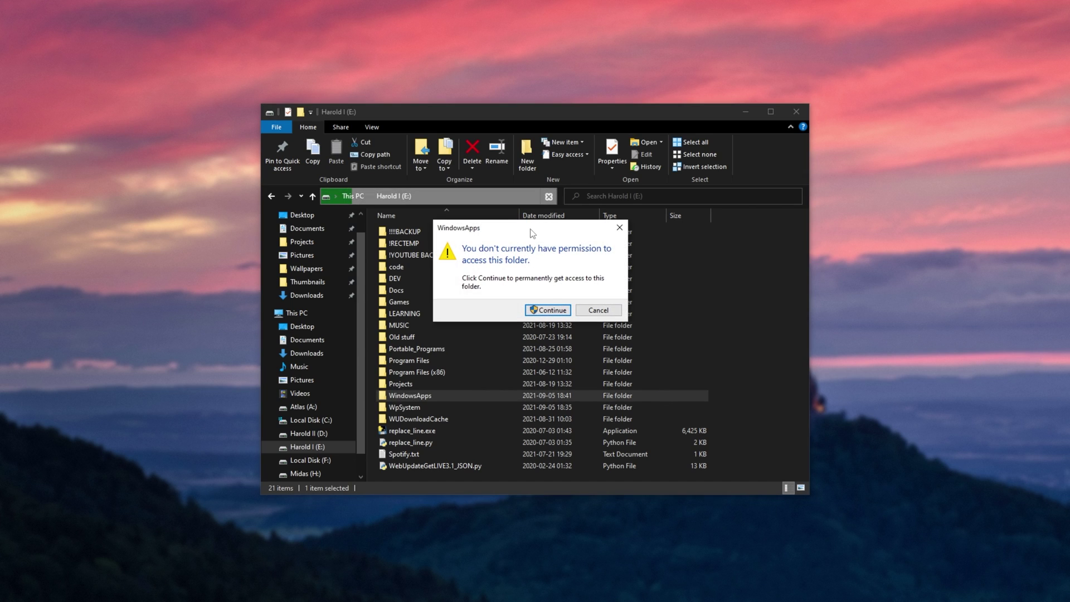
left_click(549, 310)
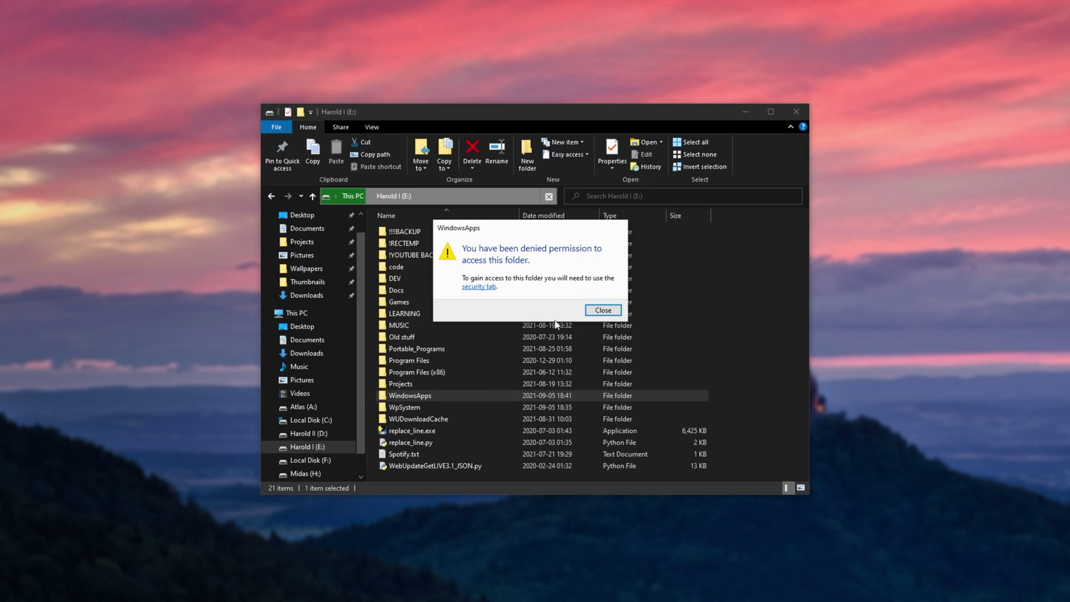
left_click(479, 286)
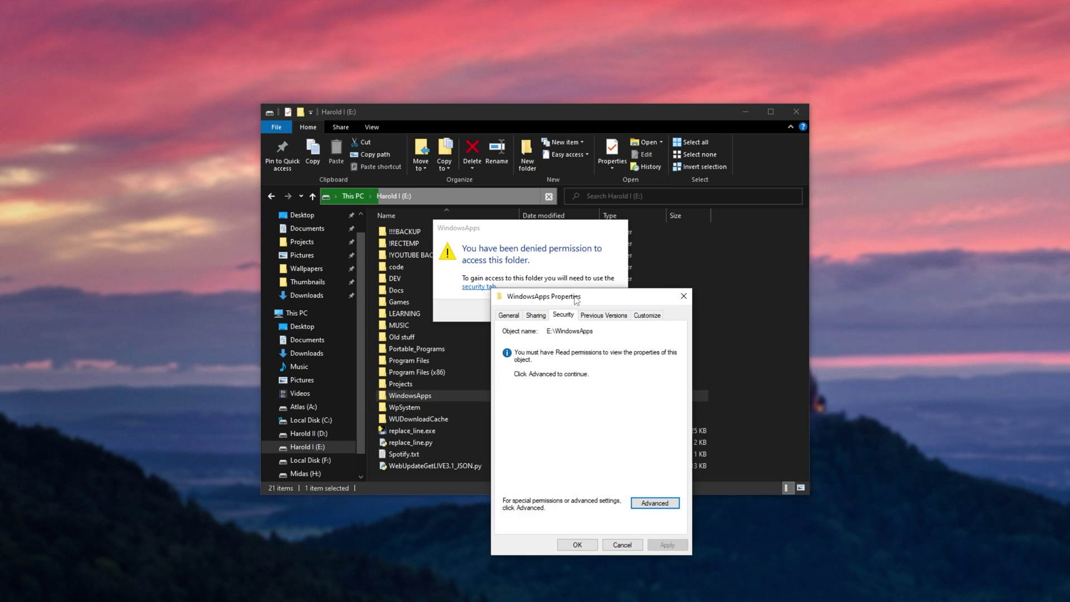
left_click_drag(576, 300, 520, 176)
left_click(600, 381)
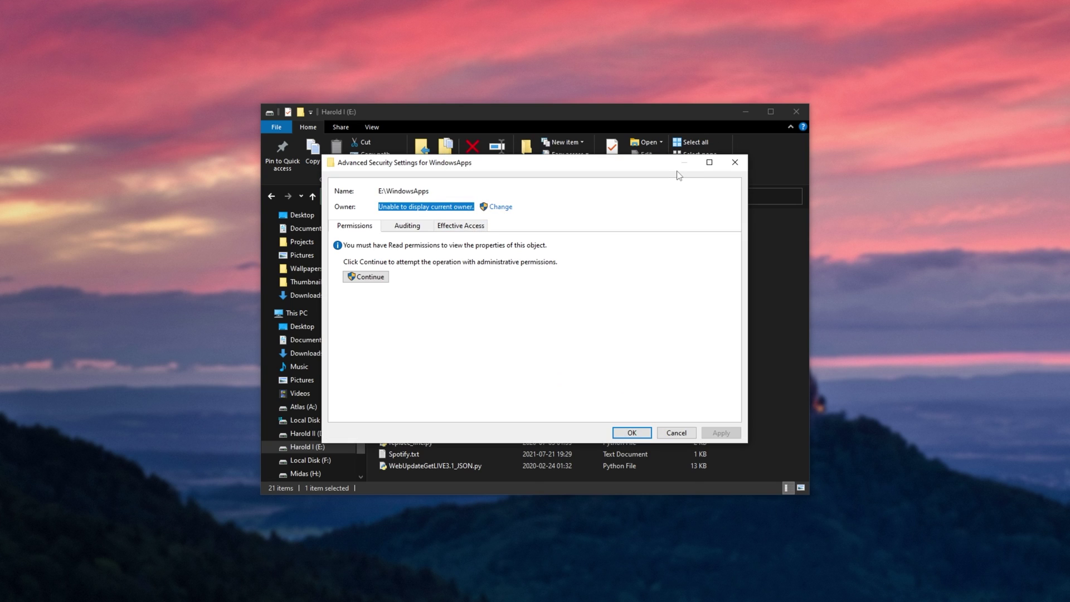
left_click_drag(657, 170, 662, 170)
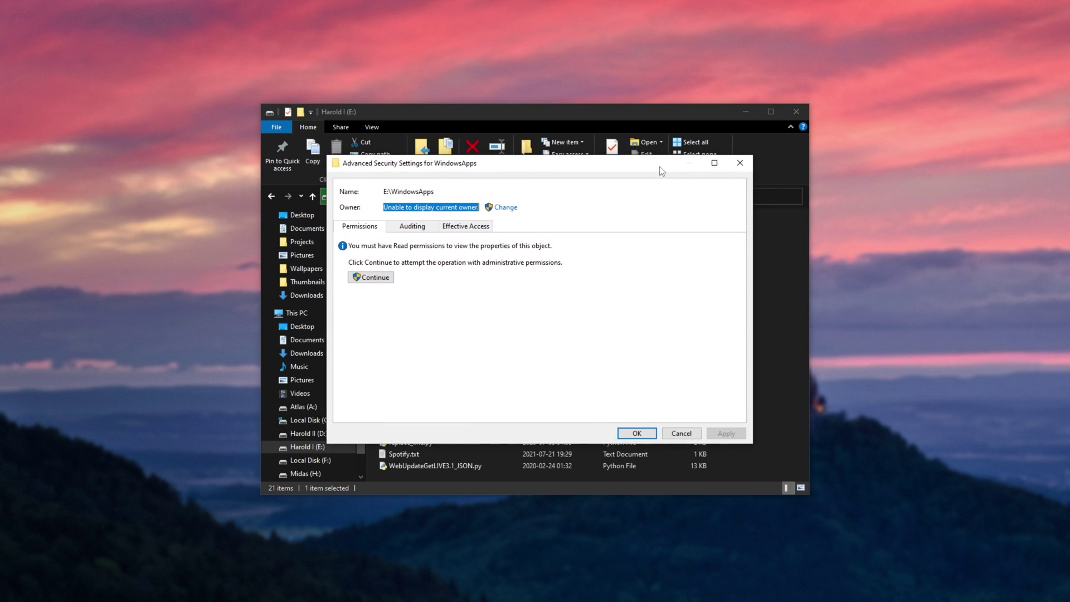
left_click(739, 162)
left_click(629, 168)
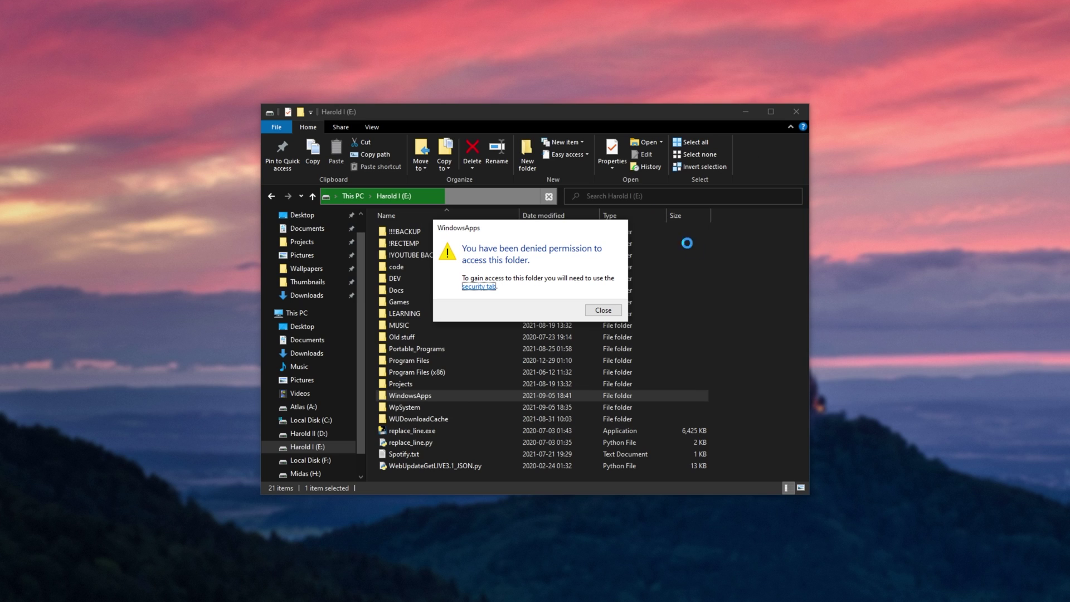
left_click(591, 307)
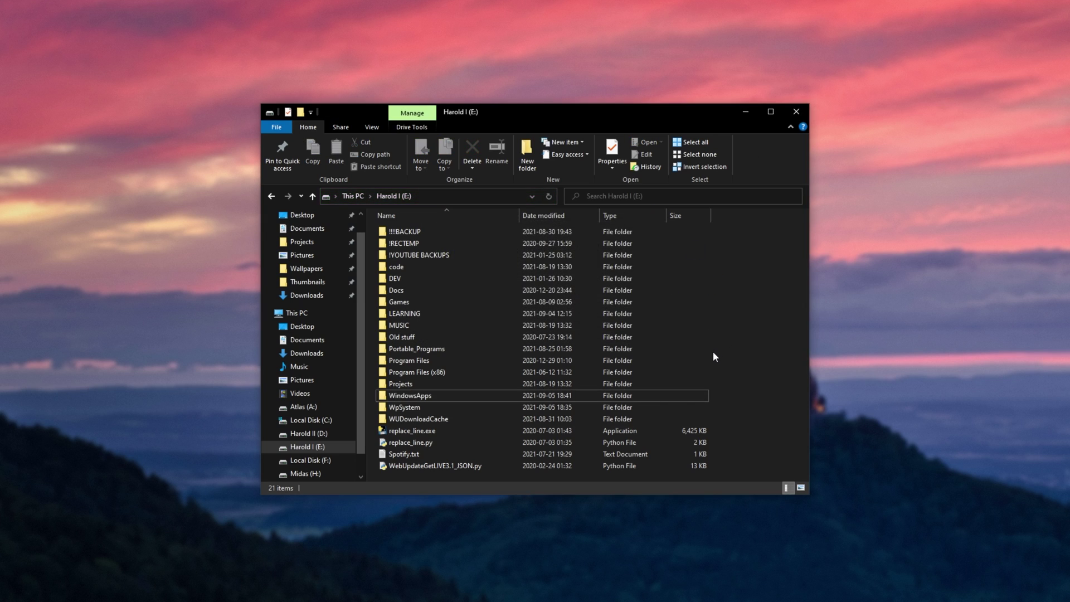
Step: Take ownership of the WindowsApps folder on drive E and open it
right_click(458, 395)
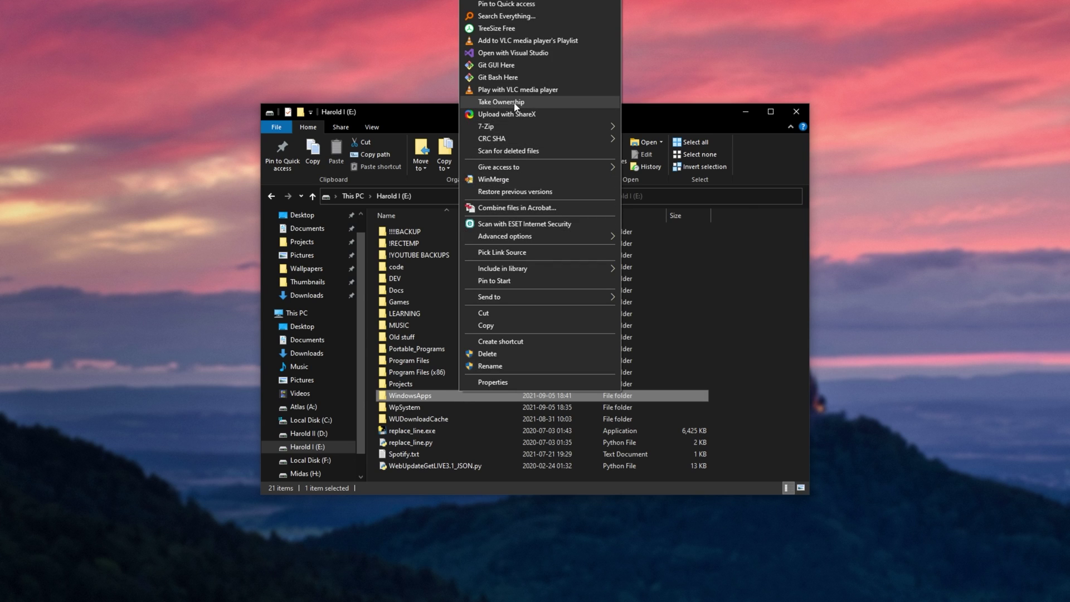
left_click(515, 105)
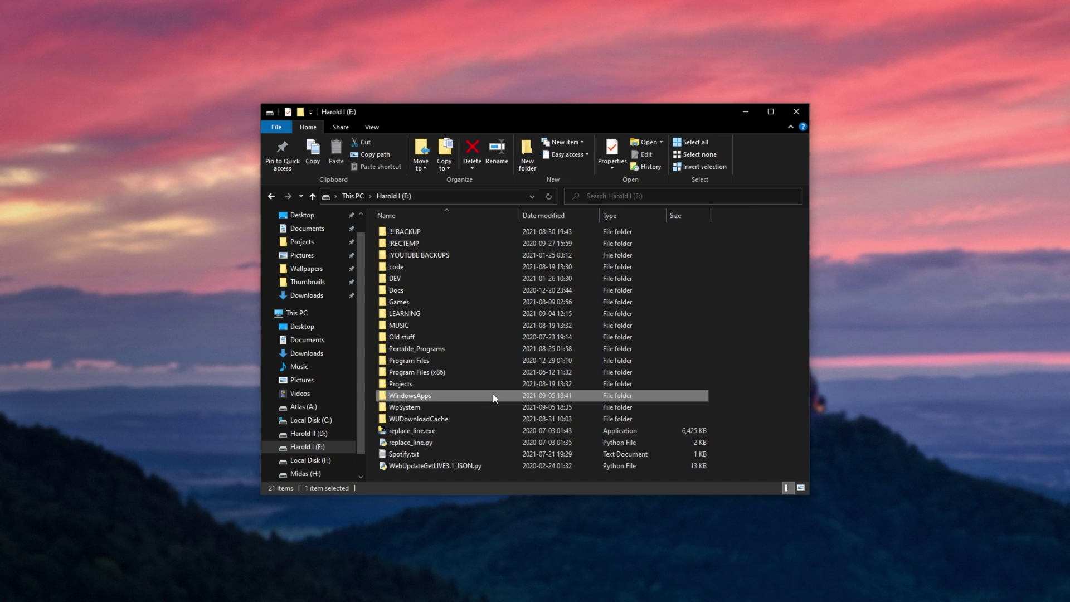
double_click(495, 399)
left_click(554, 312)
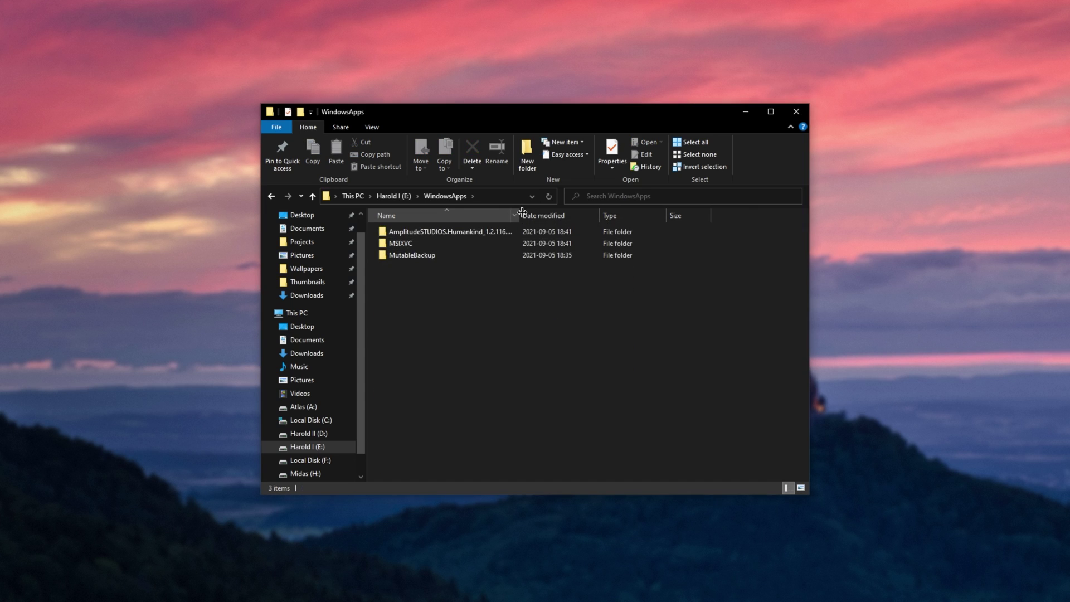
Step: Try opening the Humankind, MSIXVC and MutableBackup subfolders, dismissing the access errors
left_click_drag(522, 212, 548, 212)
double_click(533, 231)
left_click(661, 307)
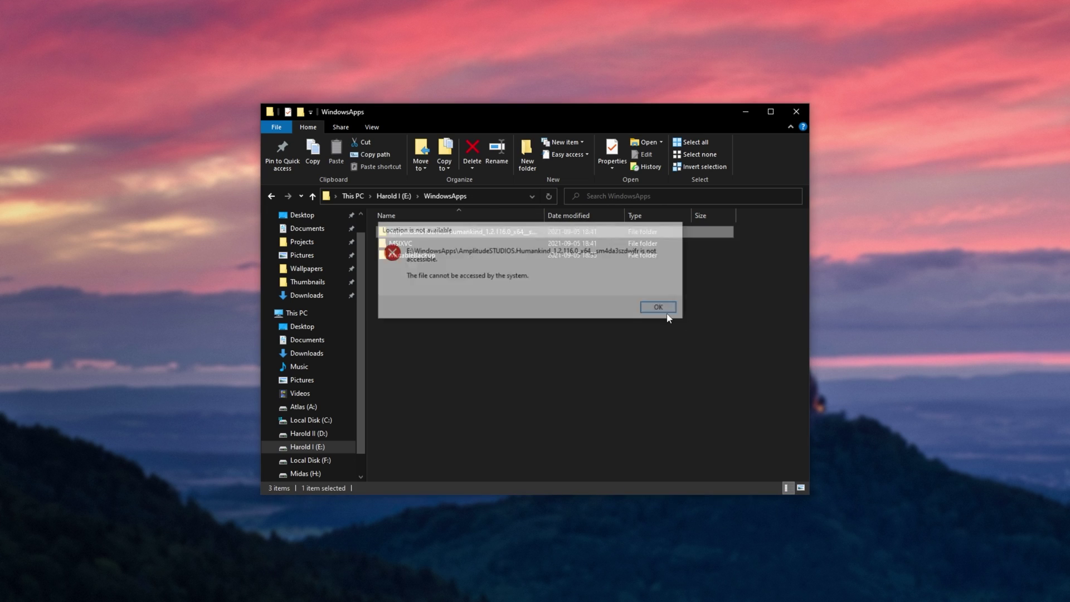
double_click(470, 244)
key("alt+Left")
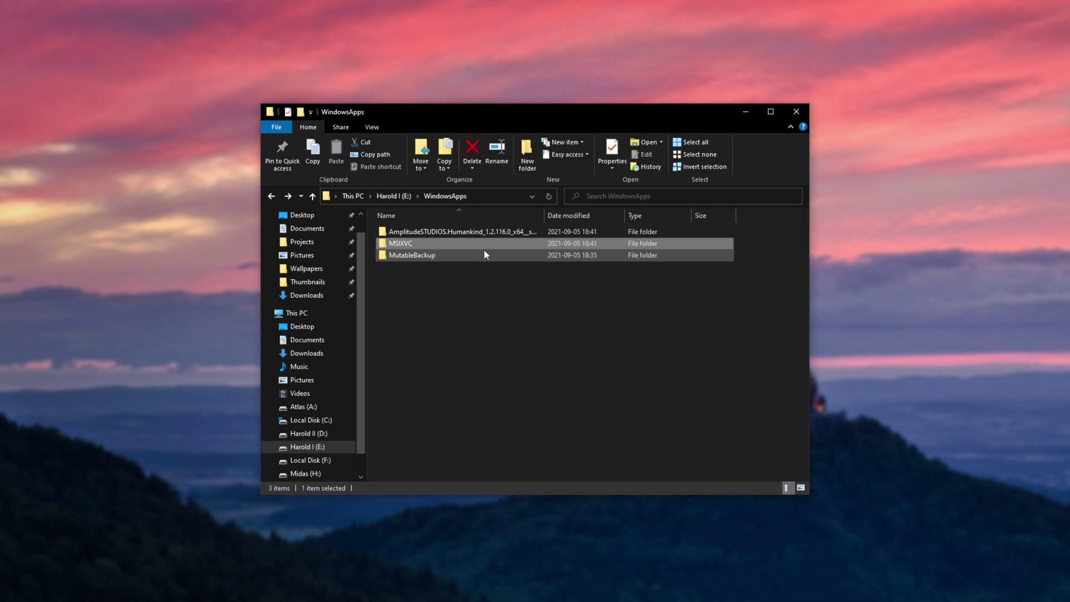
double_click(484, 255)
key("Escape")
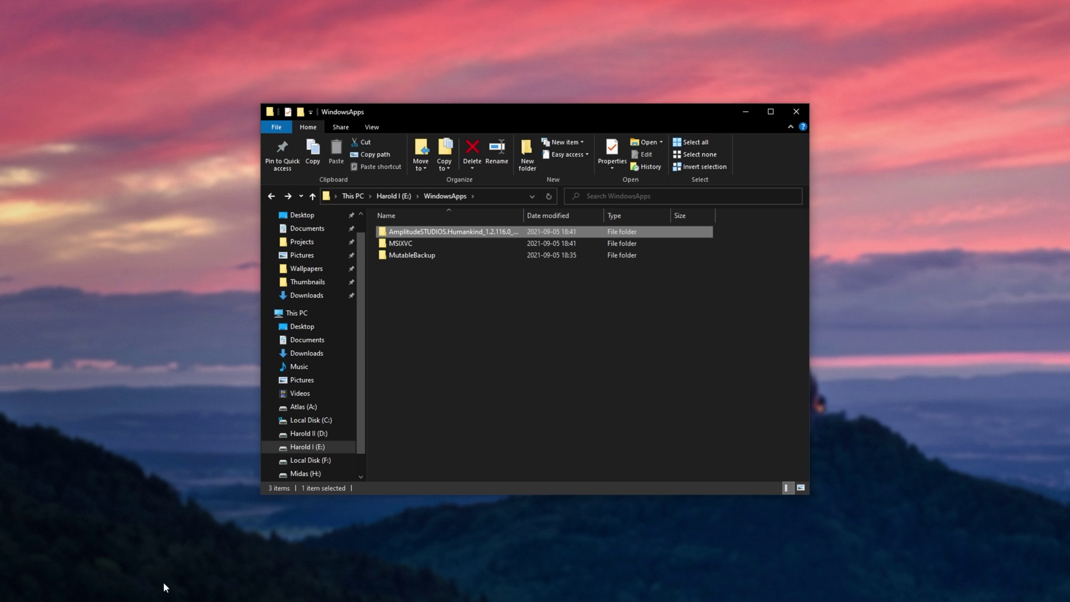
Step: Check HUMANKIND's download at 45% in the Xbox app, then start renaming the Humankind folder
key("alt+Tab")
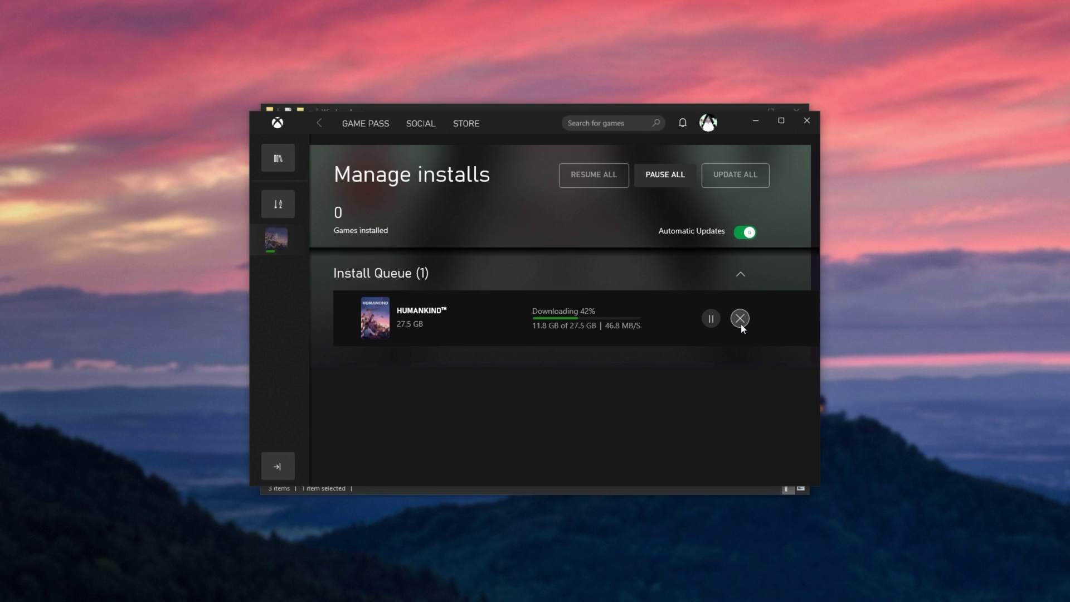
left_click(672, 107)
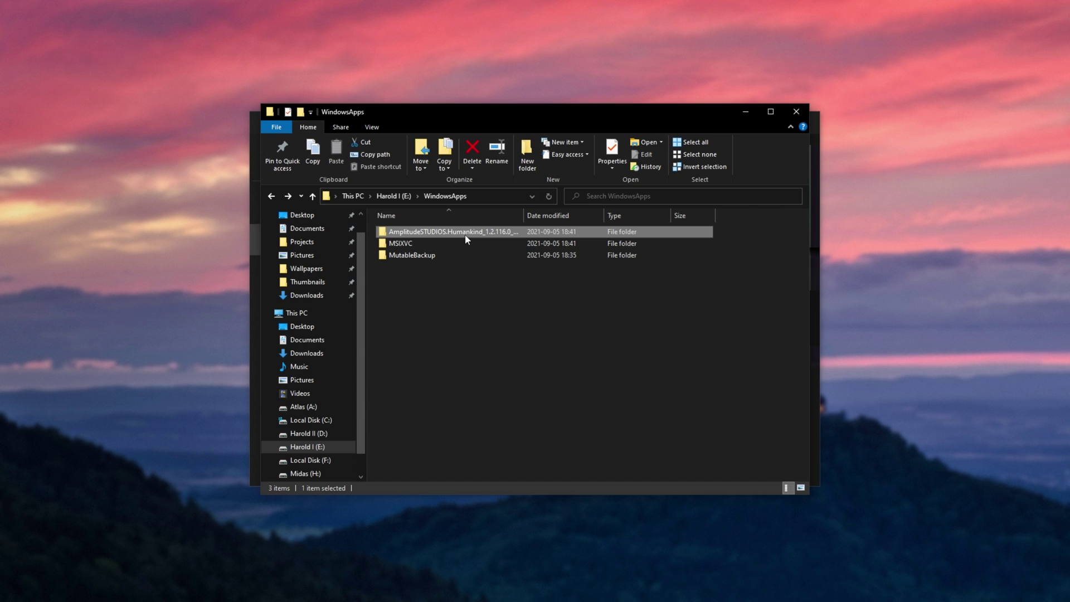
left_click(815, 210)
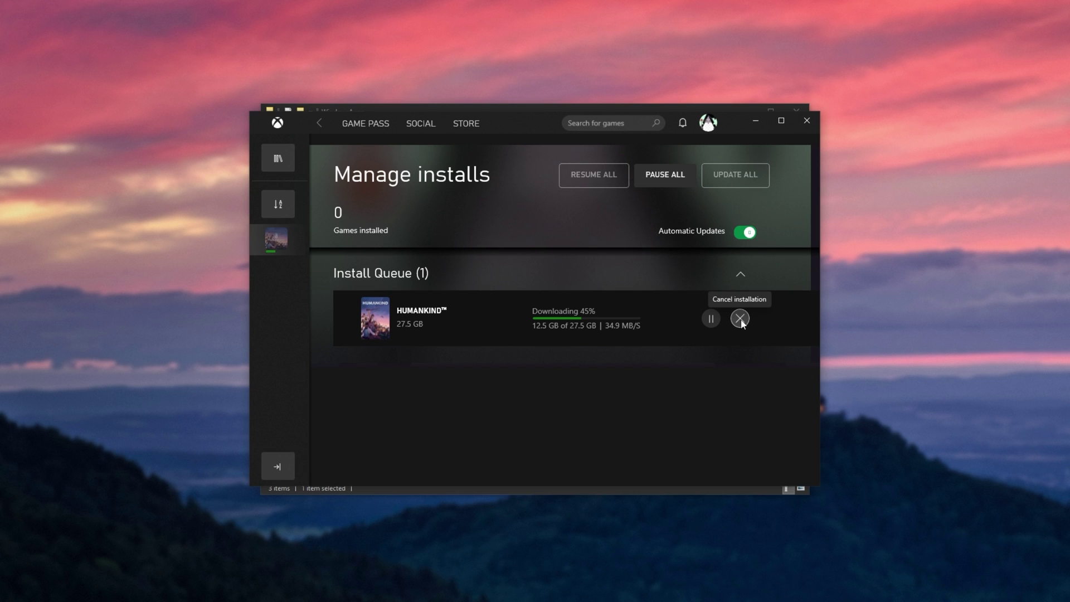
left_click(755, 122)
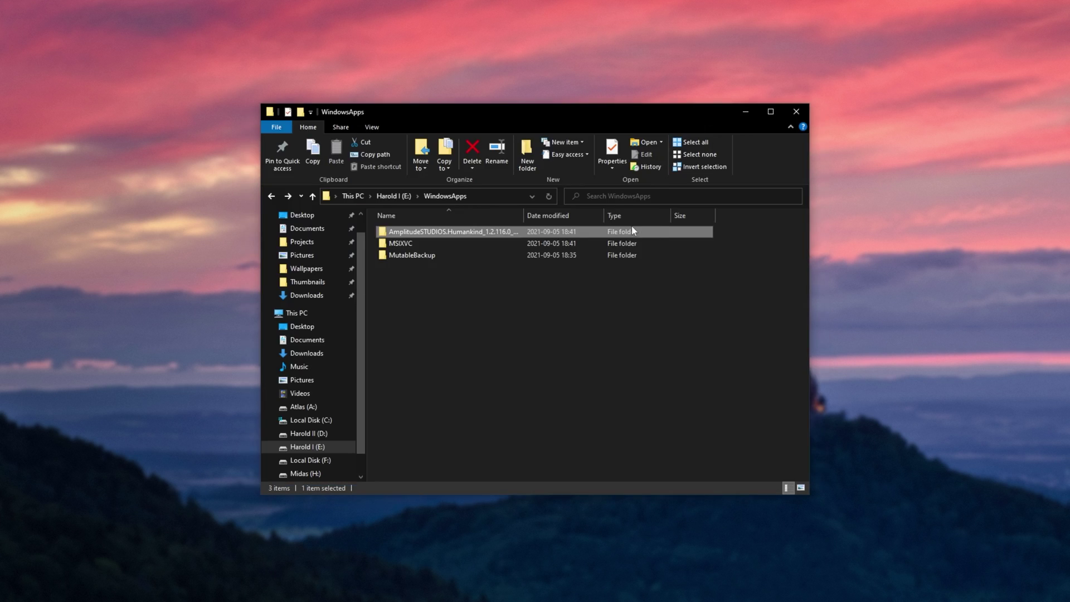
left_click(481, 232)
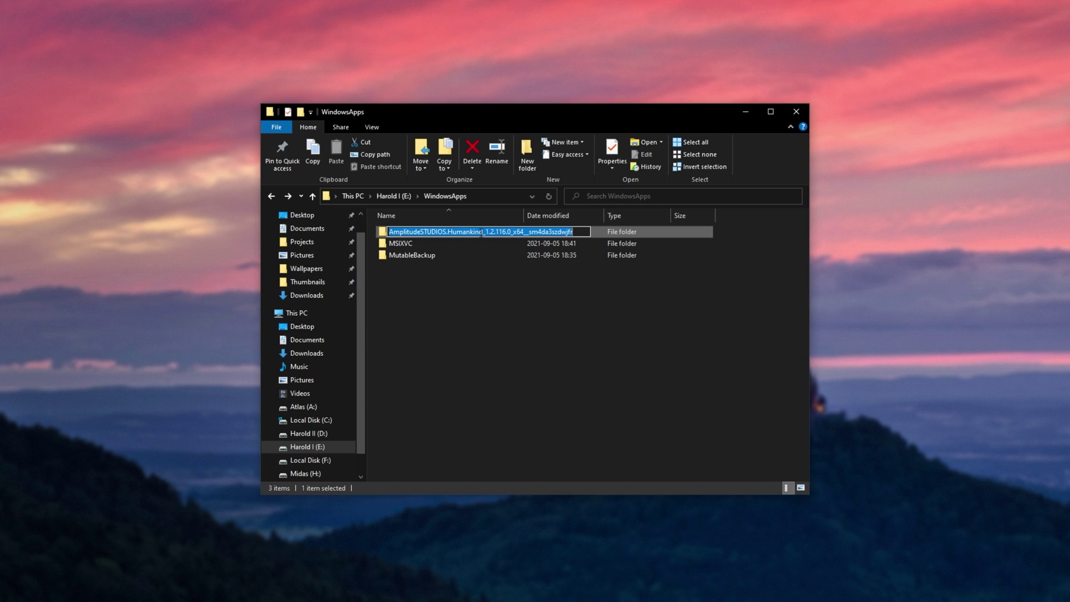
Step: Cancel the Humankind folder rename, leaving its name unchanged
left_click(534, 280)
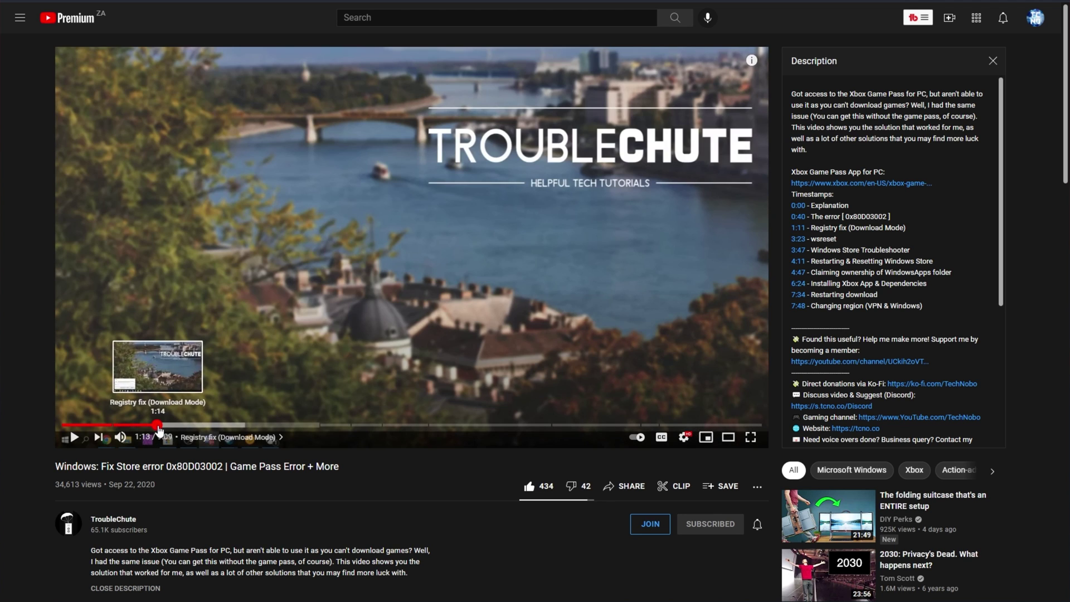
Step: Skip through the video's chapters from wsreset to 'Changing region (VPN & Windows)' at 7:52
left_click(323, 425)
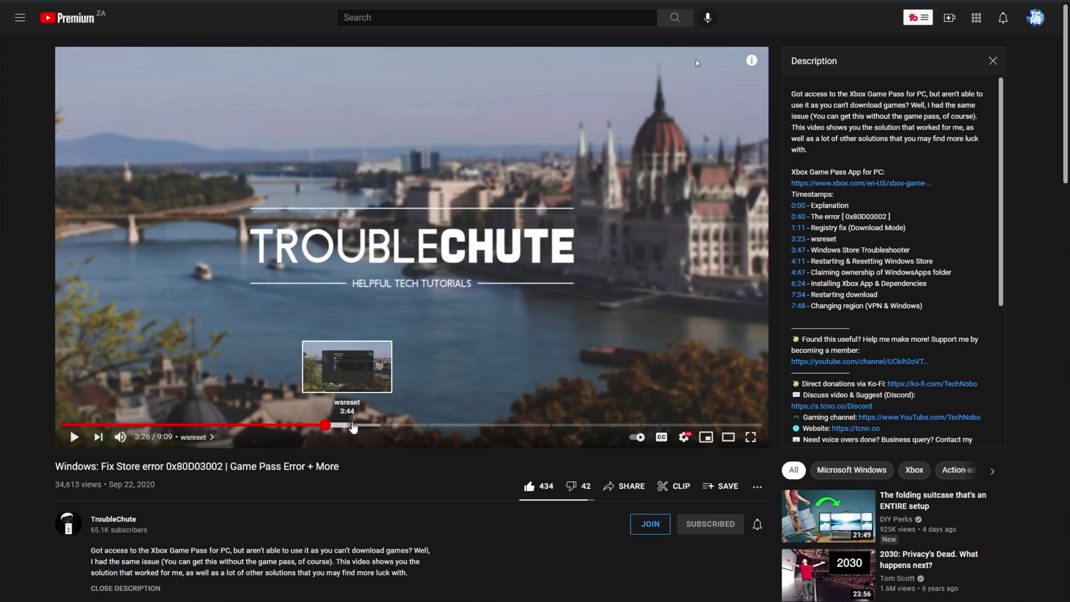
left_click(360, 426)
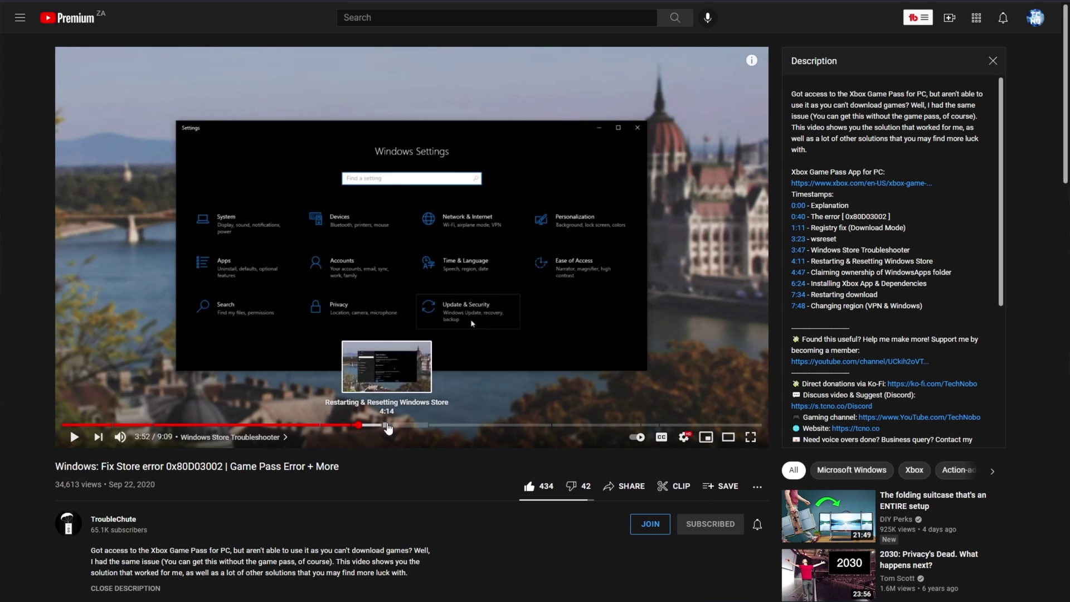
left_click(406, 426)
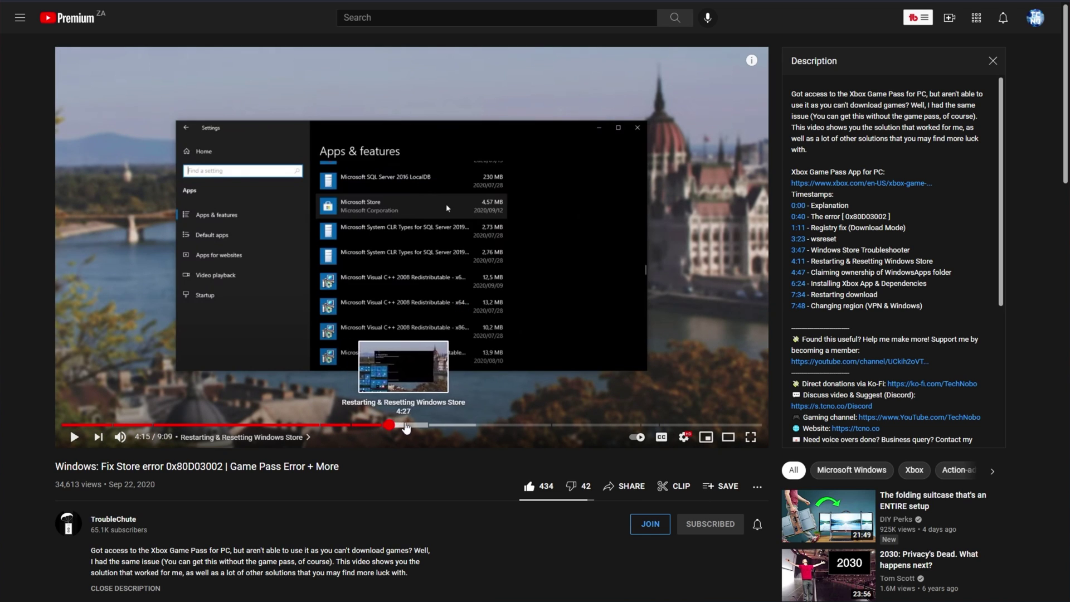
left_click(435, 426)
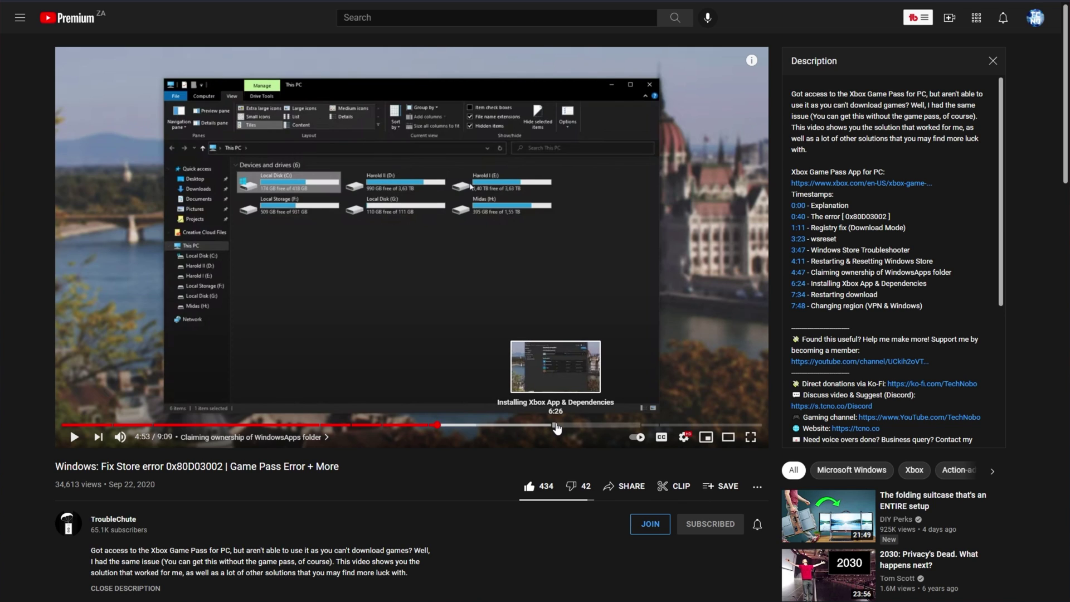
left_click(554, 428)
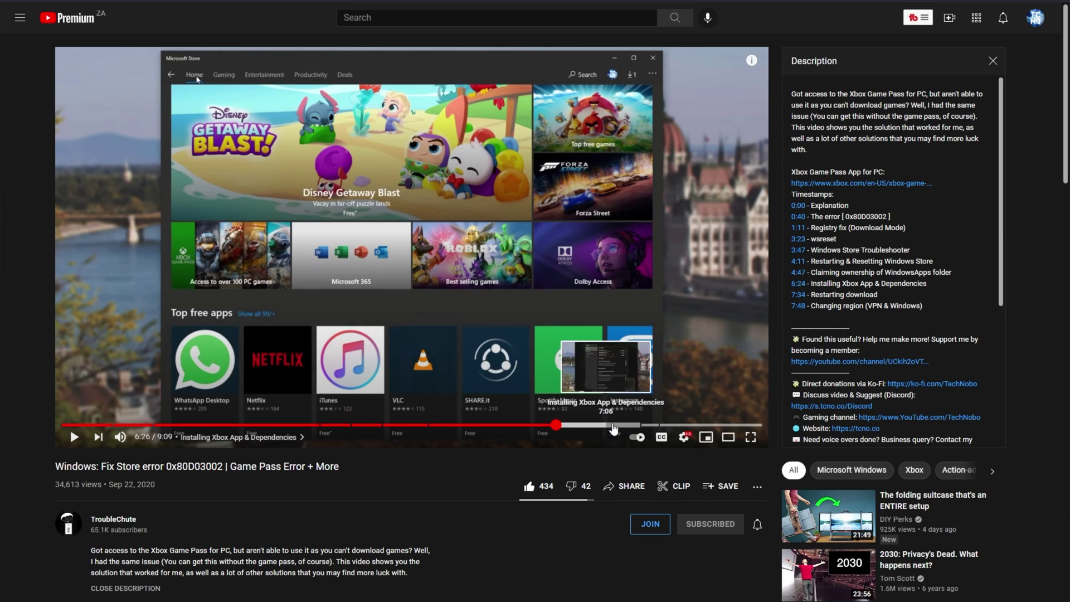
left_click(647, 427)
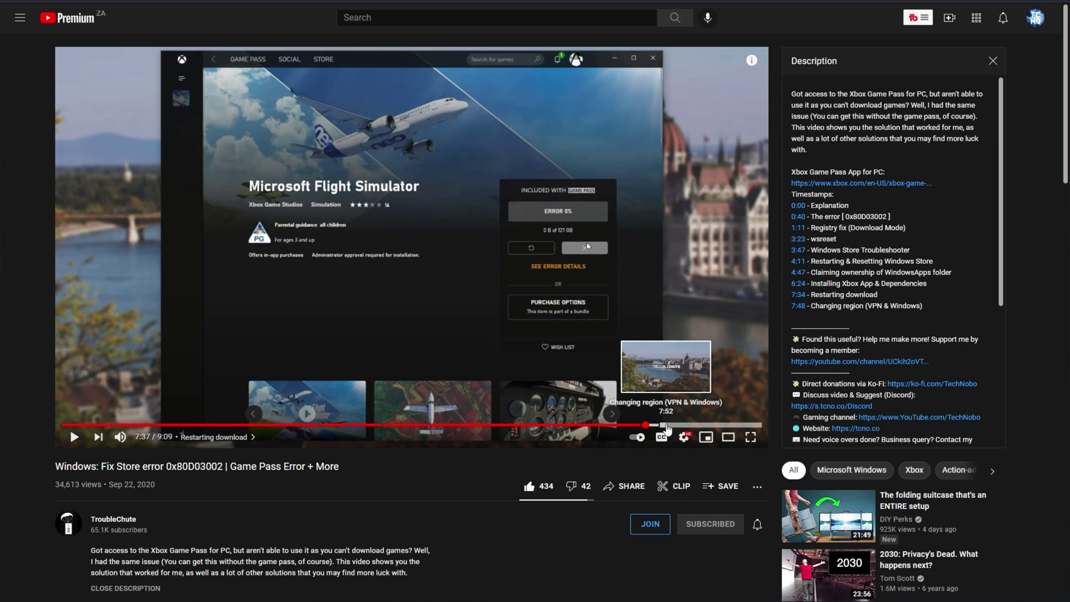
left_click(676, 427)
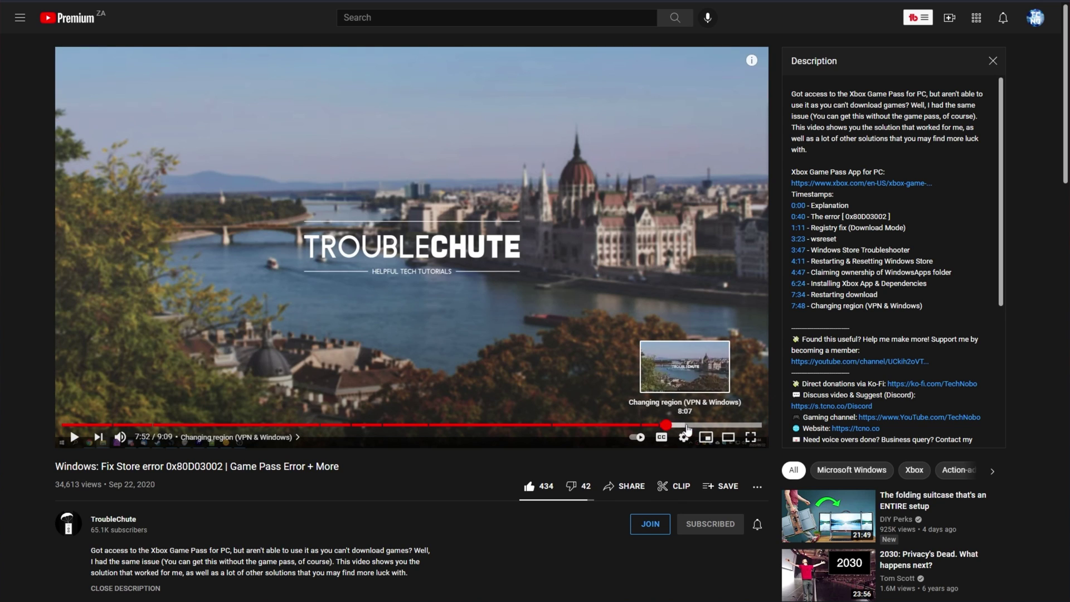